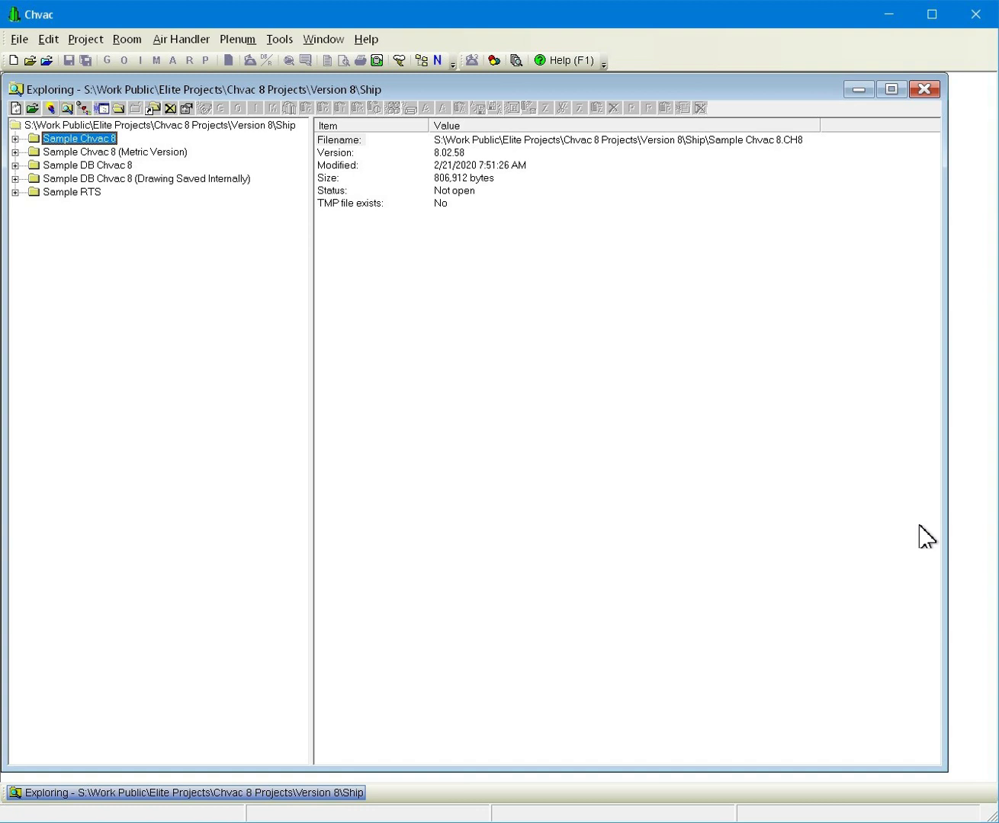
Start a new project from gbXML with Sample Chvac 8.CH8 as the default data project.
{"action": "left_click", "coordinate": [18, 39]}
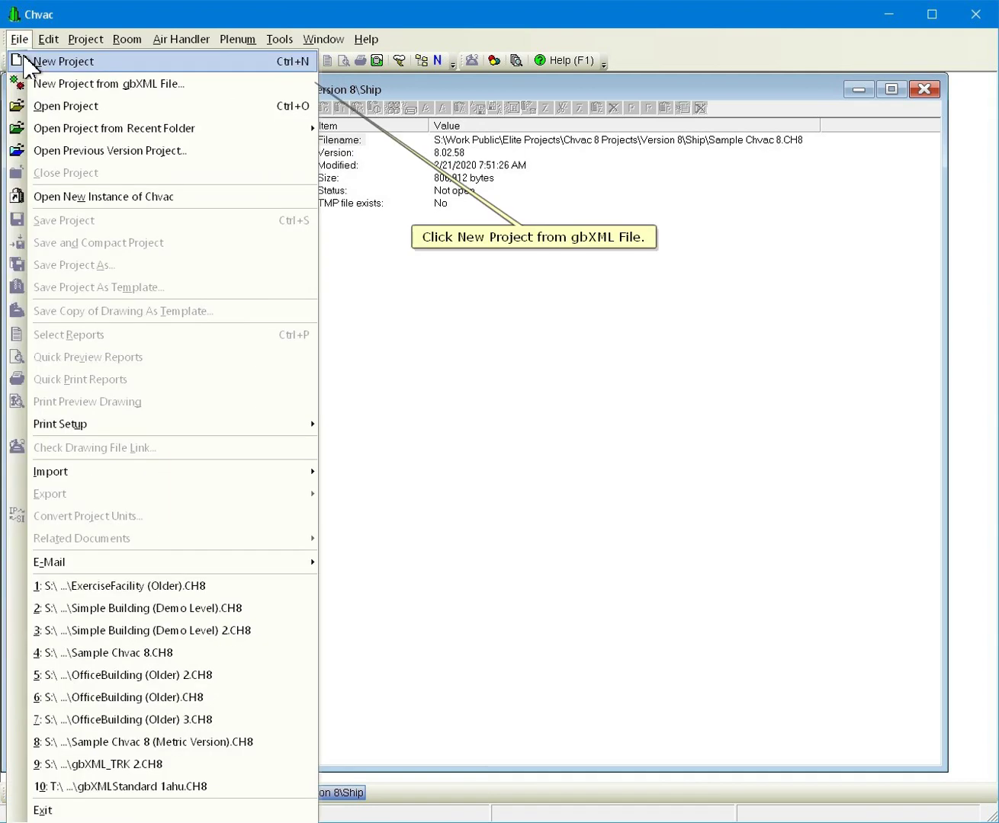
{"action": "left_click", "coordinate": [40, 85]}
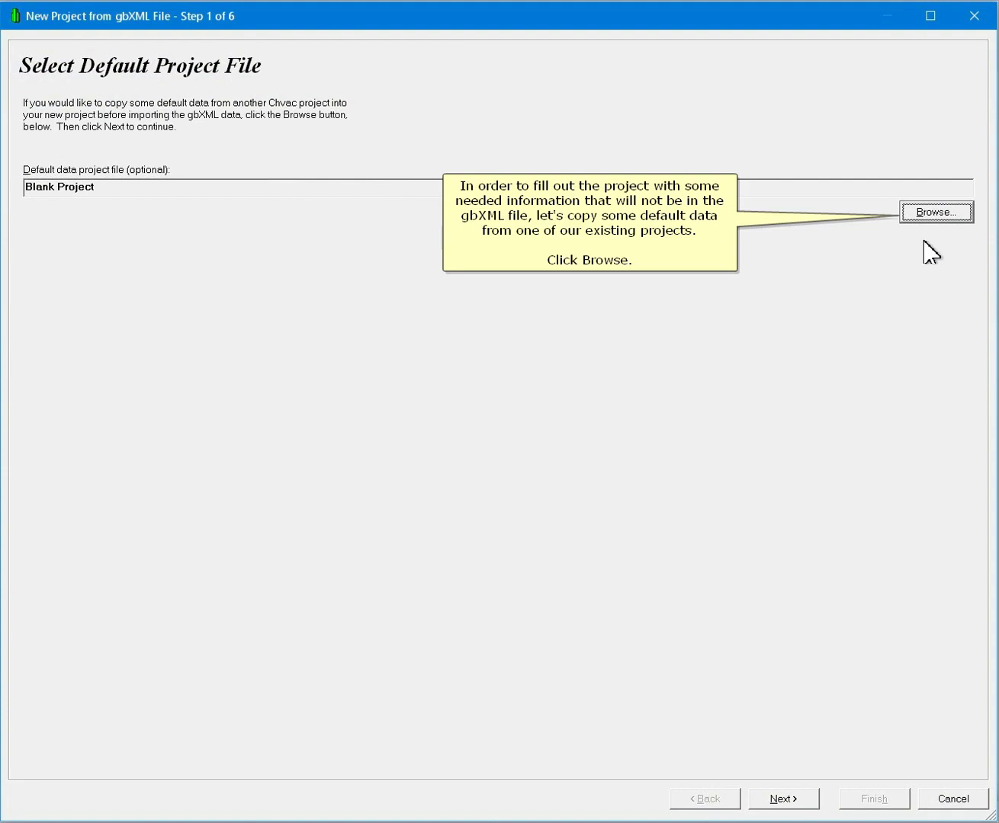
{"action": "left_click", "coordinate": [923, 215]}
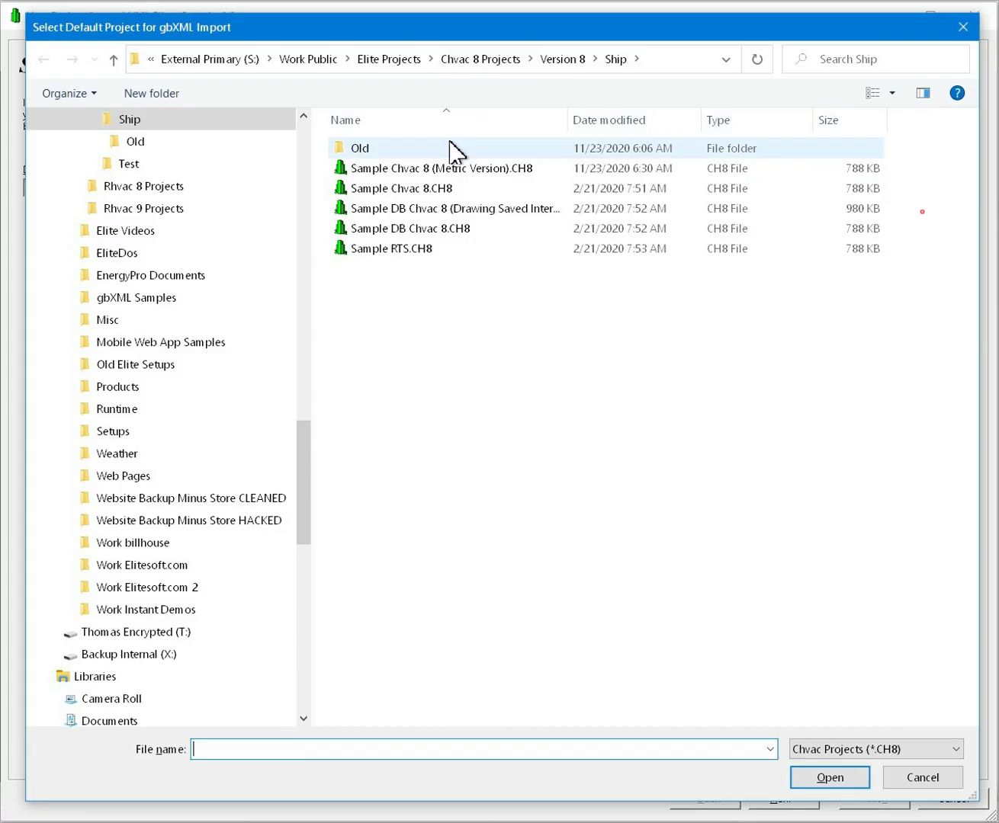
{"action": "left_click", "coordinate": [422, 190]}
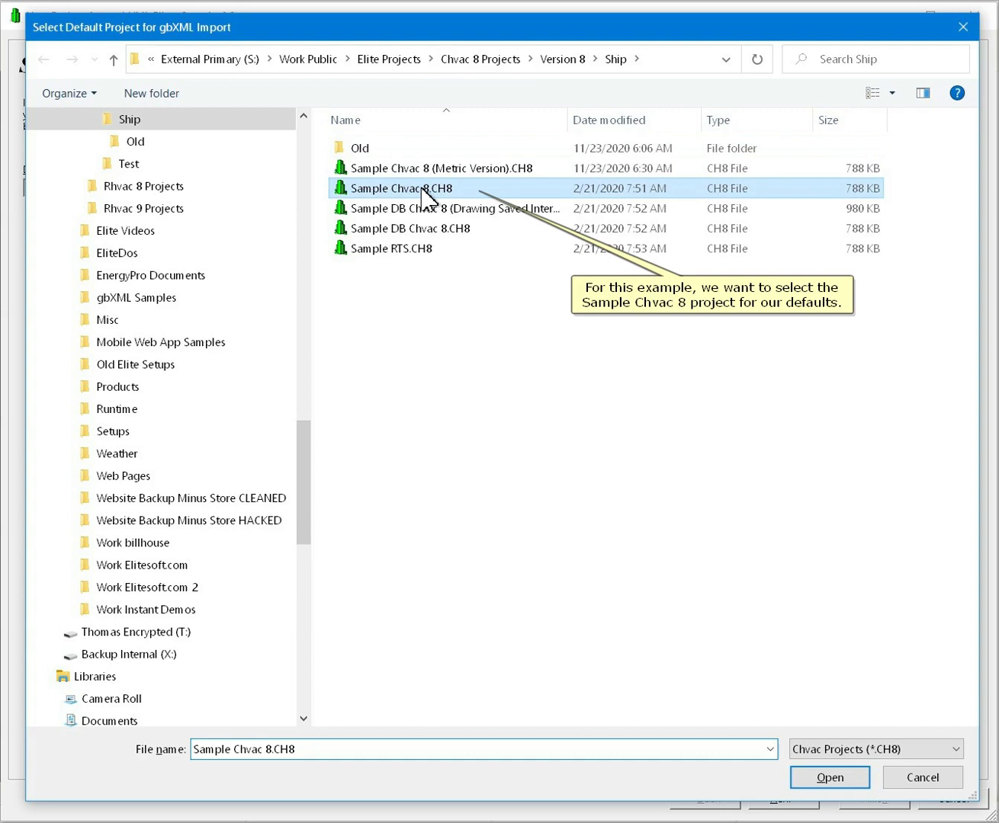
{"action": "double_click", "coordinate": [421, 189]}
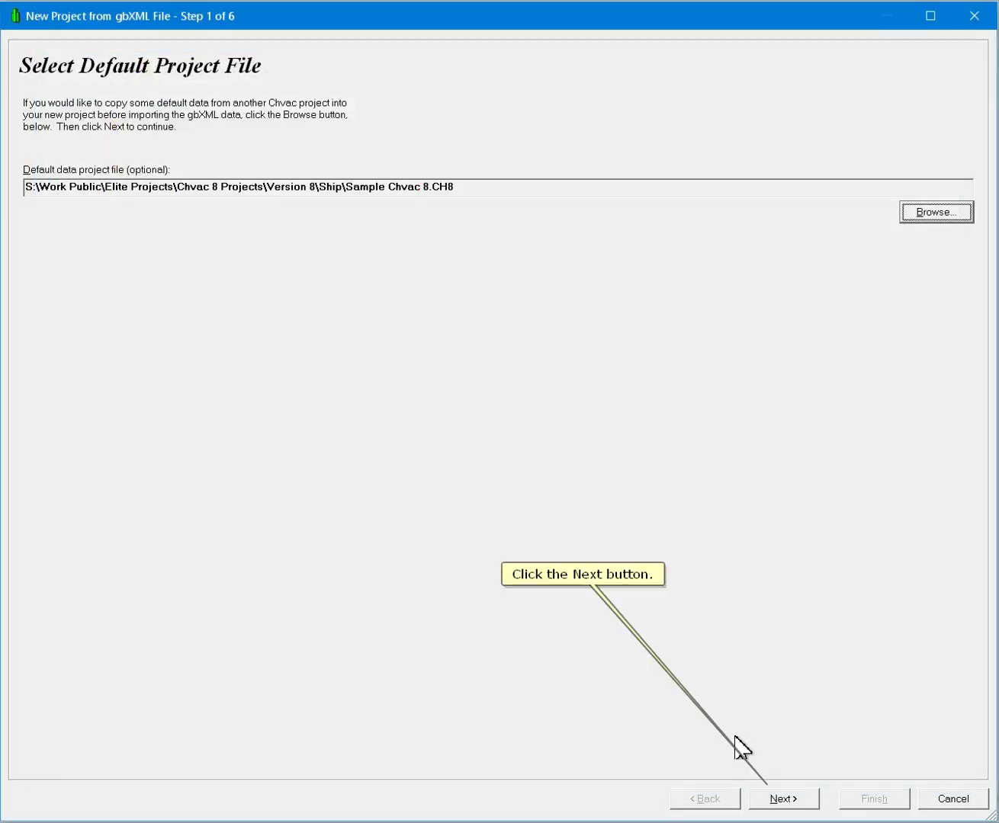
{"action": "left_click", "coordinate": [782, 798]}
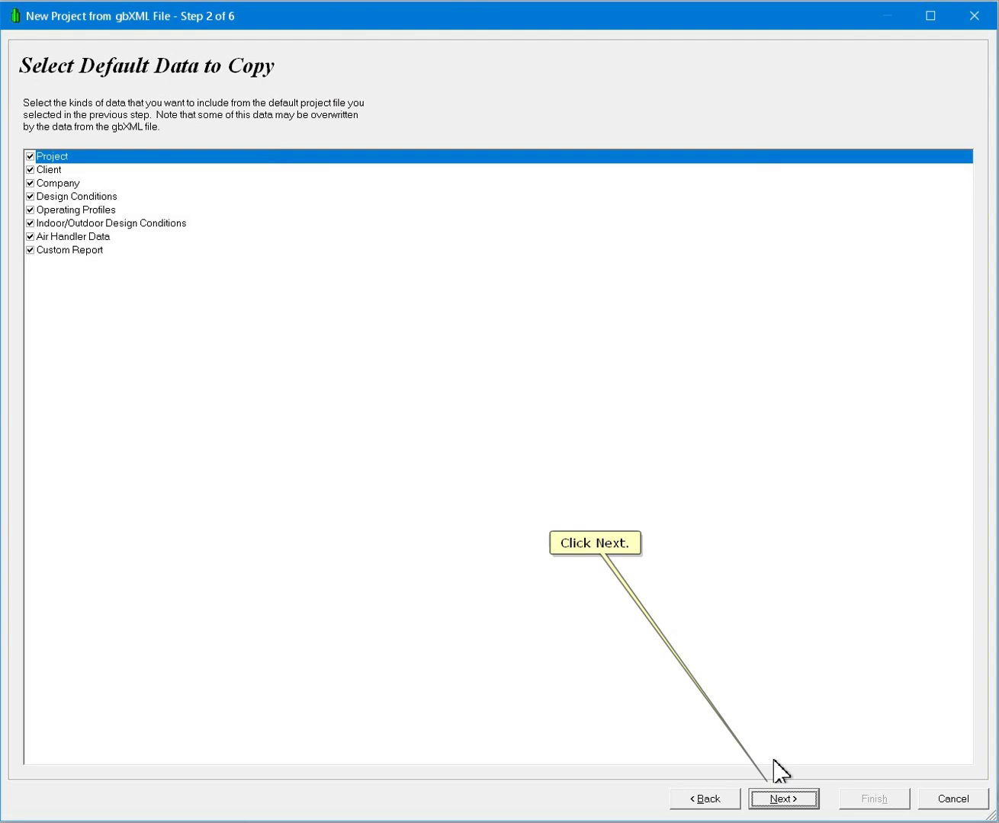
Pick ExerciseFacility (Older).xml as the gbXML file and advance to the import options.
{"action": "left_click", "coordinate": [782, 797]}
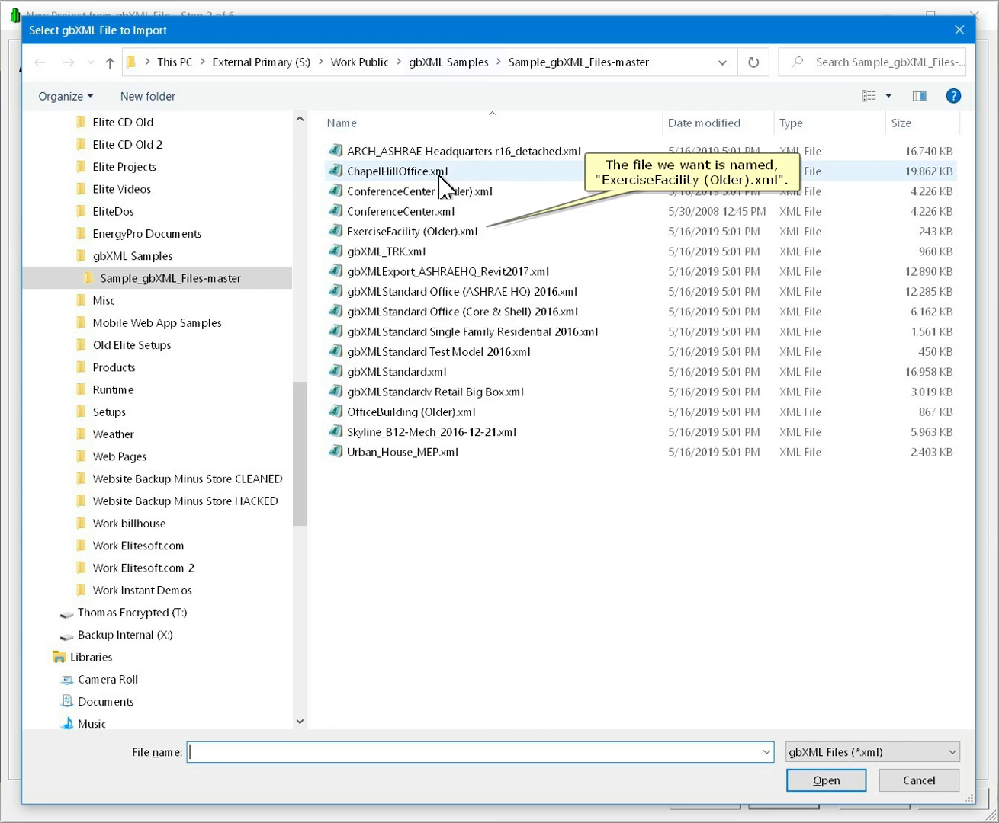
{"action": "double_click", "coordinate": [417, 232]}
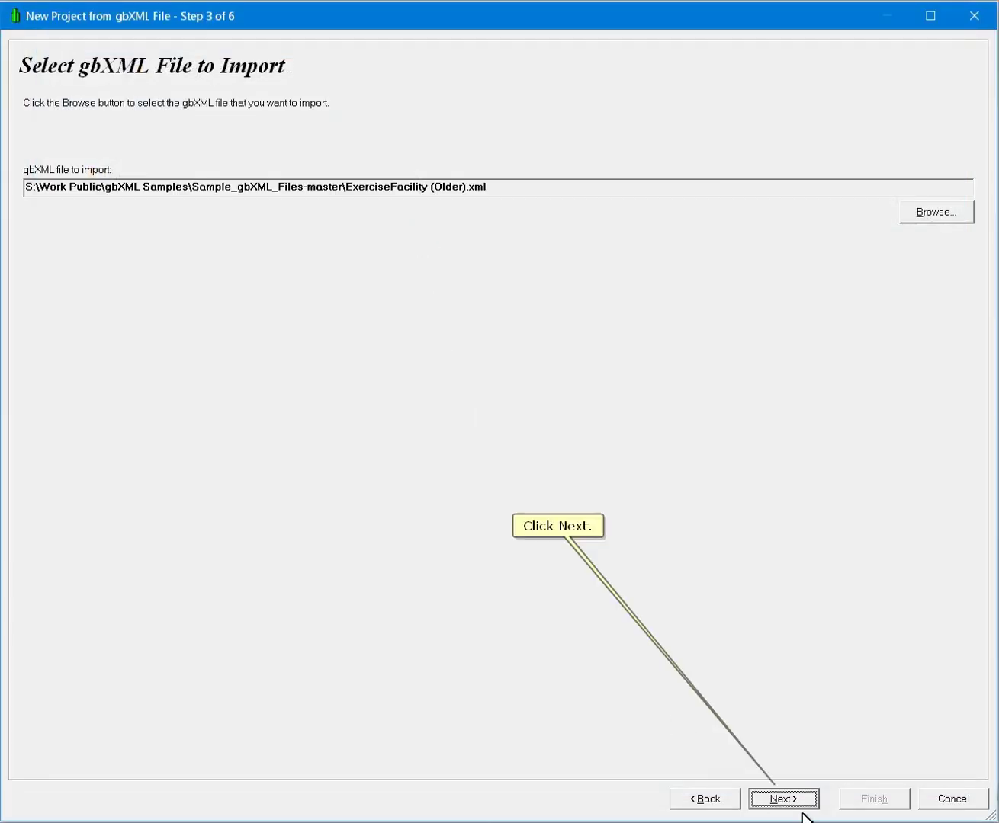
{"action": "left_click", "coordinate": [792, 800]}
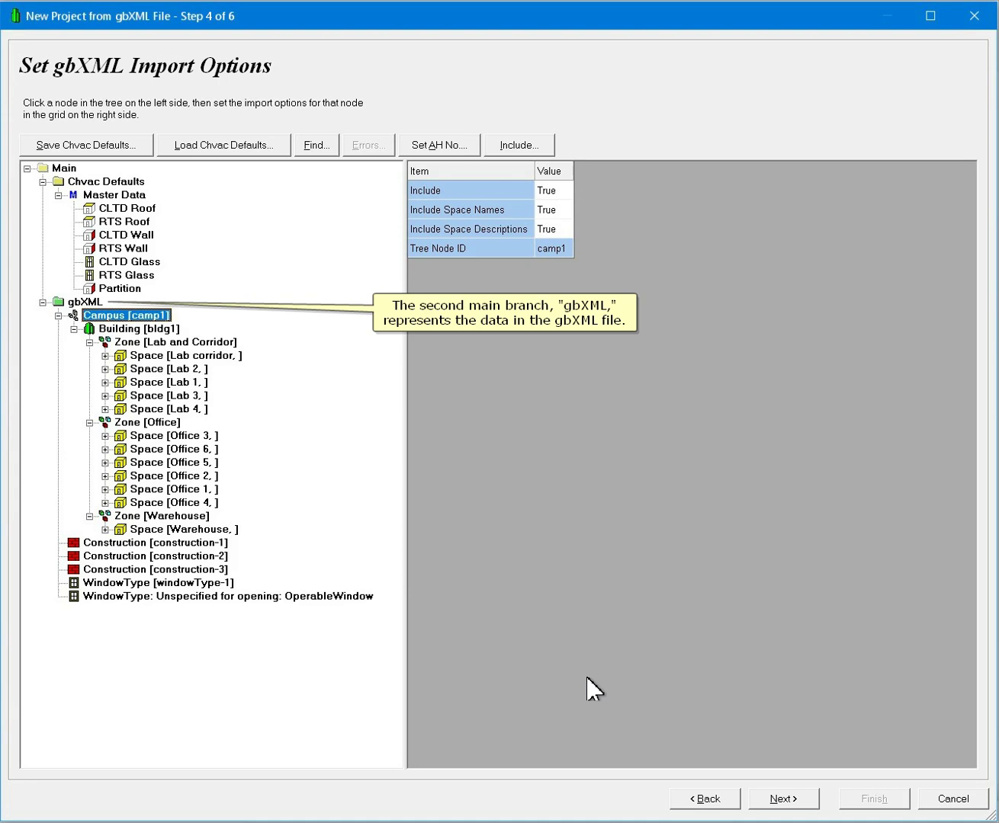
{"action": "left_click", "coordinate": [106, 181]}
{"action": "left_click", "coordinate": [152, 210]}
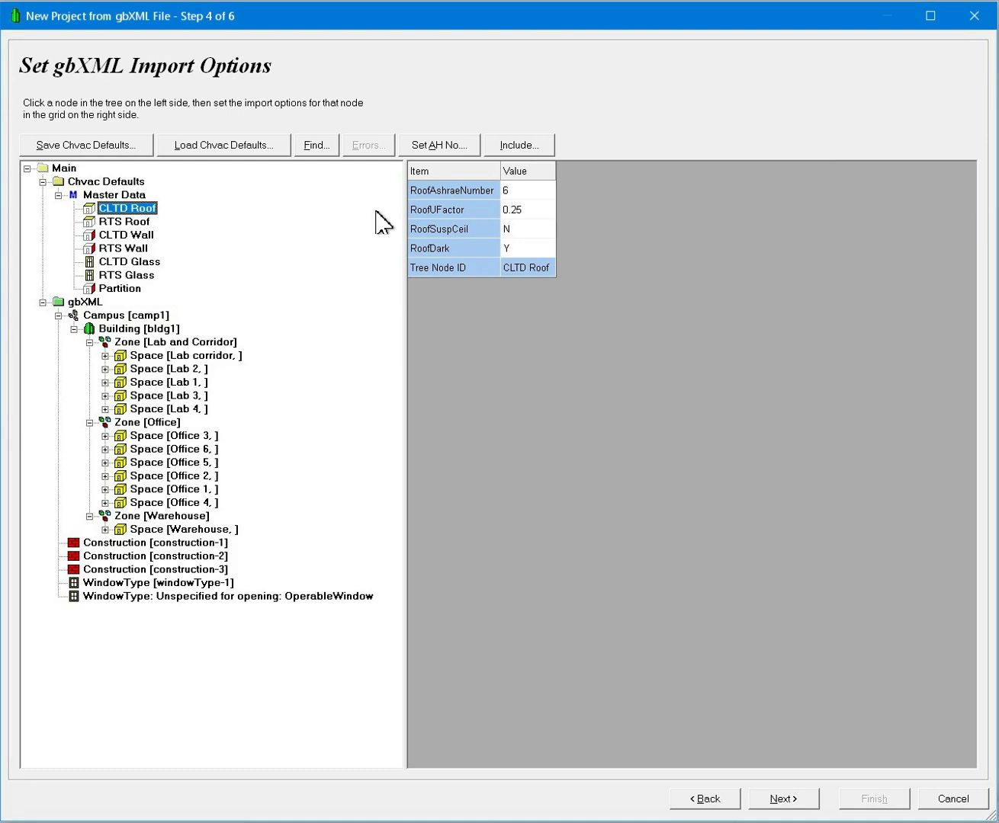
{"action": "left_click", "coordinate": [548, 190]}
{"action": "left_click", "coordinate": [564, 188]}
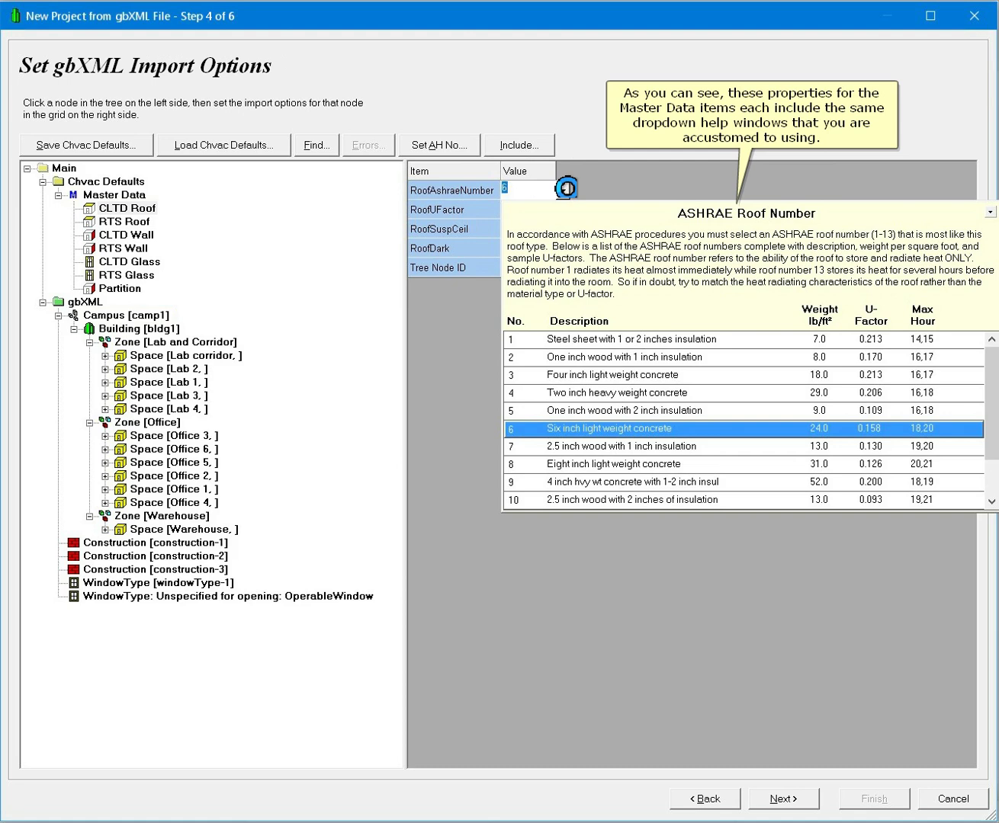
{"action": "left_click", "coordinate": [566, 188]}
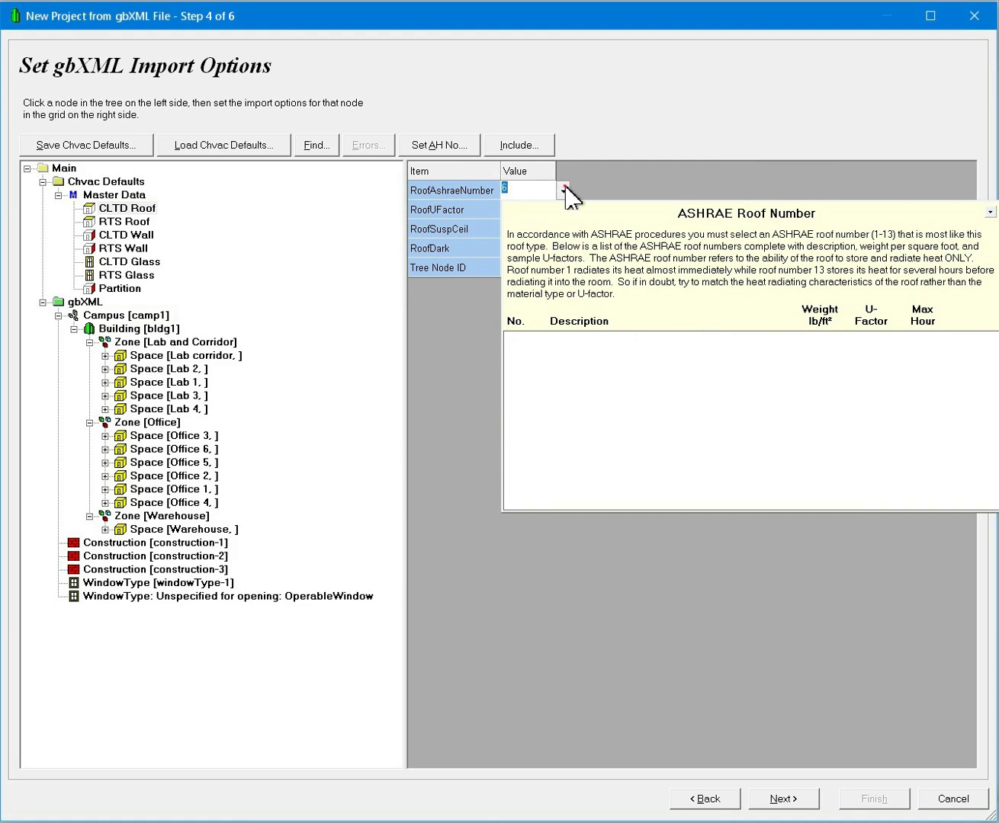
{"action": "left_click", "coordinate": [553, 211]}
{"action": "left_click", "coordinate": [562, 212]}
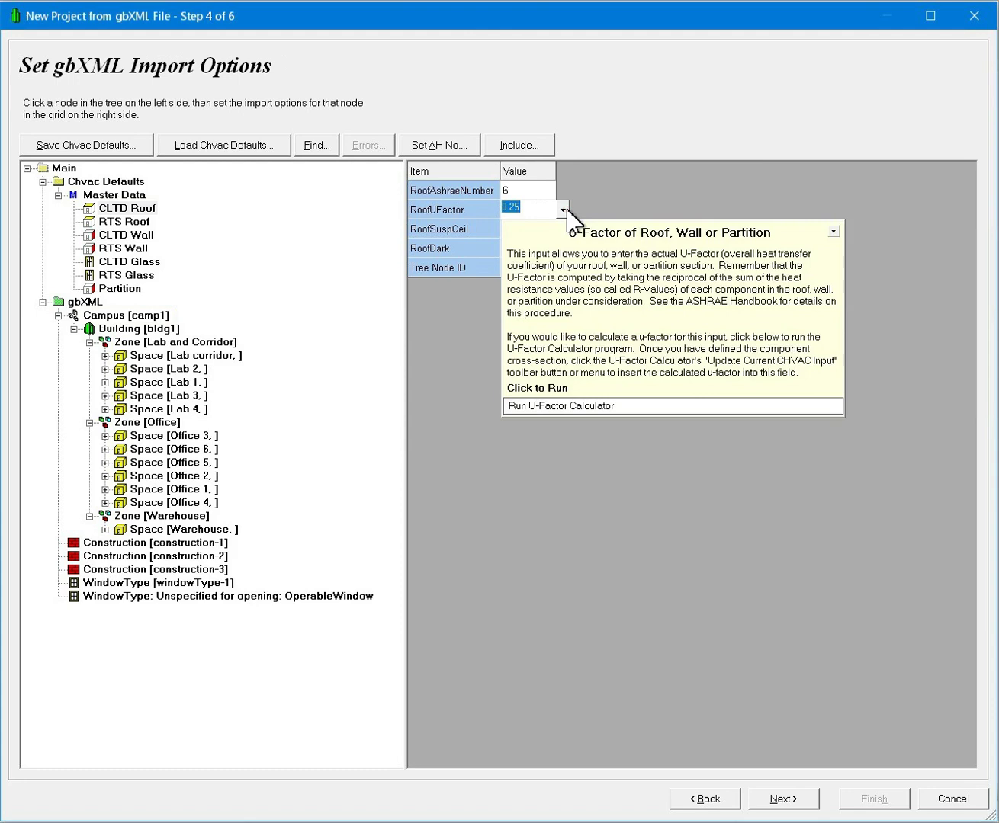
{"action": "left_click", "coordinate": [564, 210]}
{"action": "left_click", "coordinate": [549, 226]}
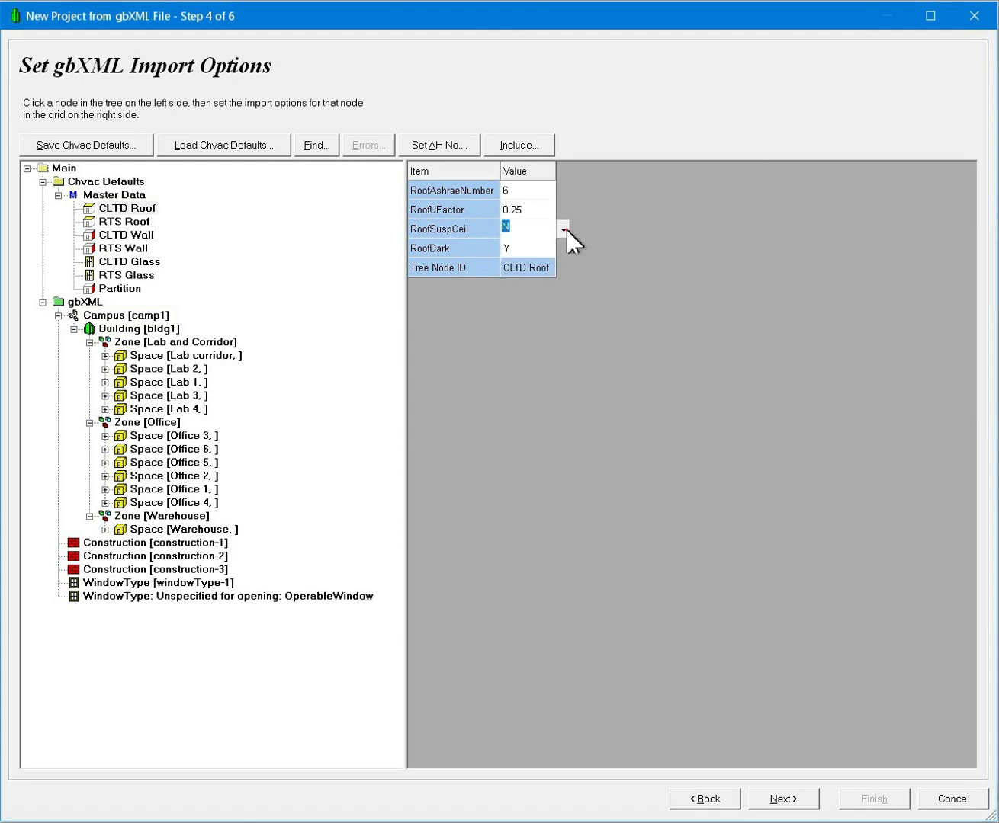
{"action": "left_click", "coordinate": [564, 228]}
{"action": "left_click", "coordinate": [566, 230]}
{"action": "left_click", "coordinate": [539, 247]}
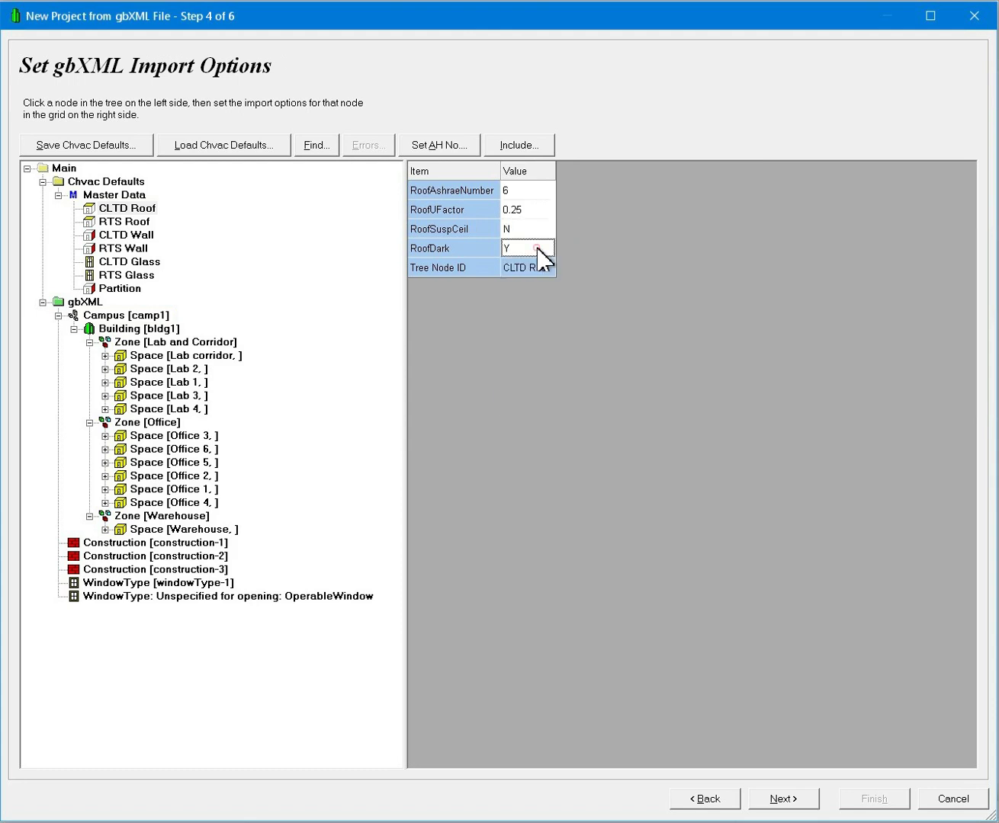
{"action": "left_click", "coordinate": [564, 245]}
{"action": "left_click", "coordinate": [564, 246]}
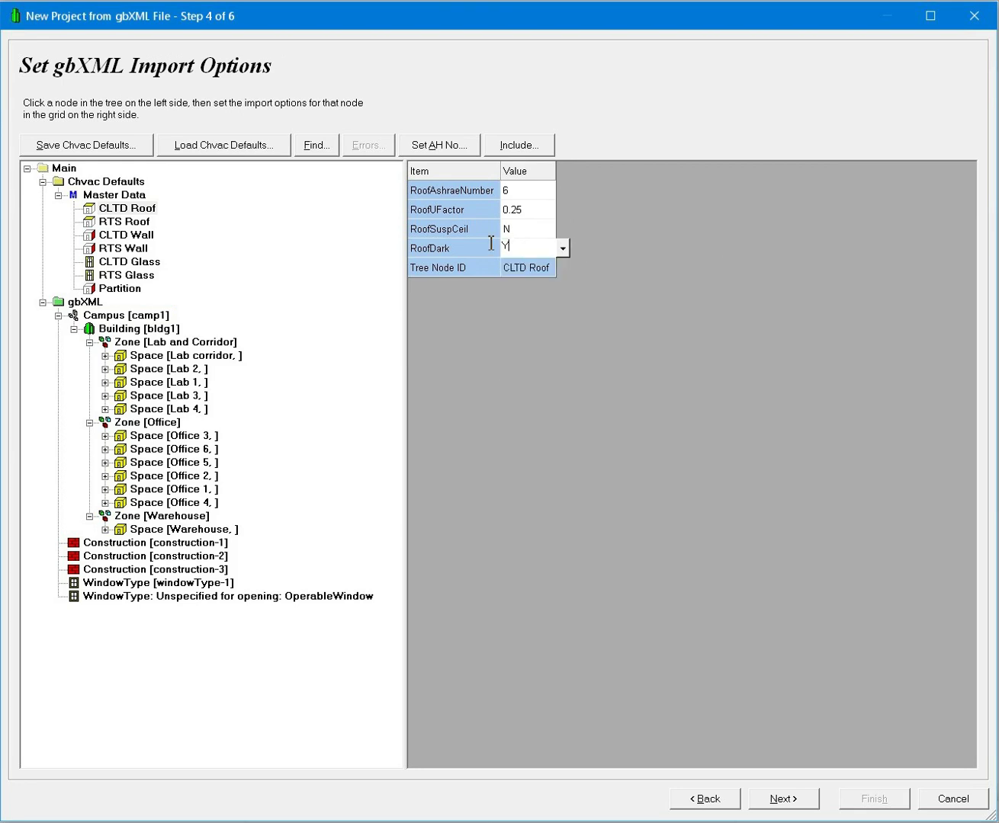
{"action": "left_click", "coordinate": [124, 221]}
{"action": "left_click", "coordinate": [124, 233]}
{"action": "left_click", "coordinate": [124, 249]}
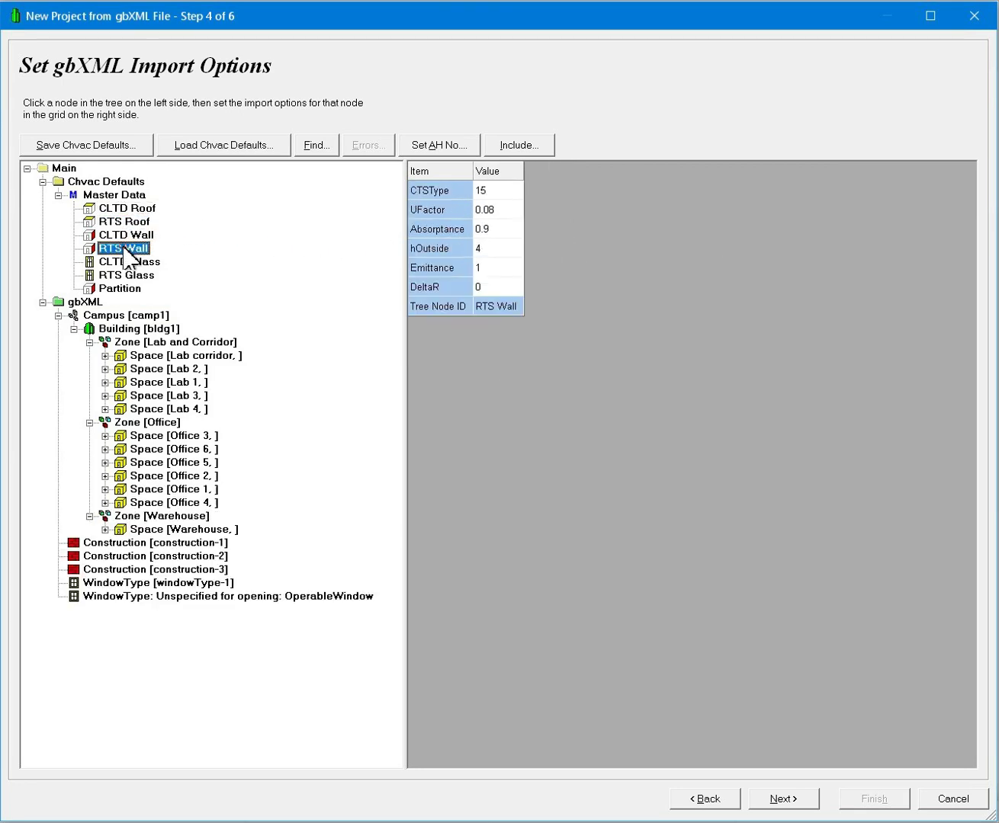
{"action": "left_click", "coordinate": [125, 262]}
{"action": "left_click", "coordinate": [125, 276]}
{"action": "left_click", "coordinate": [122, 289]}
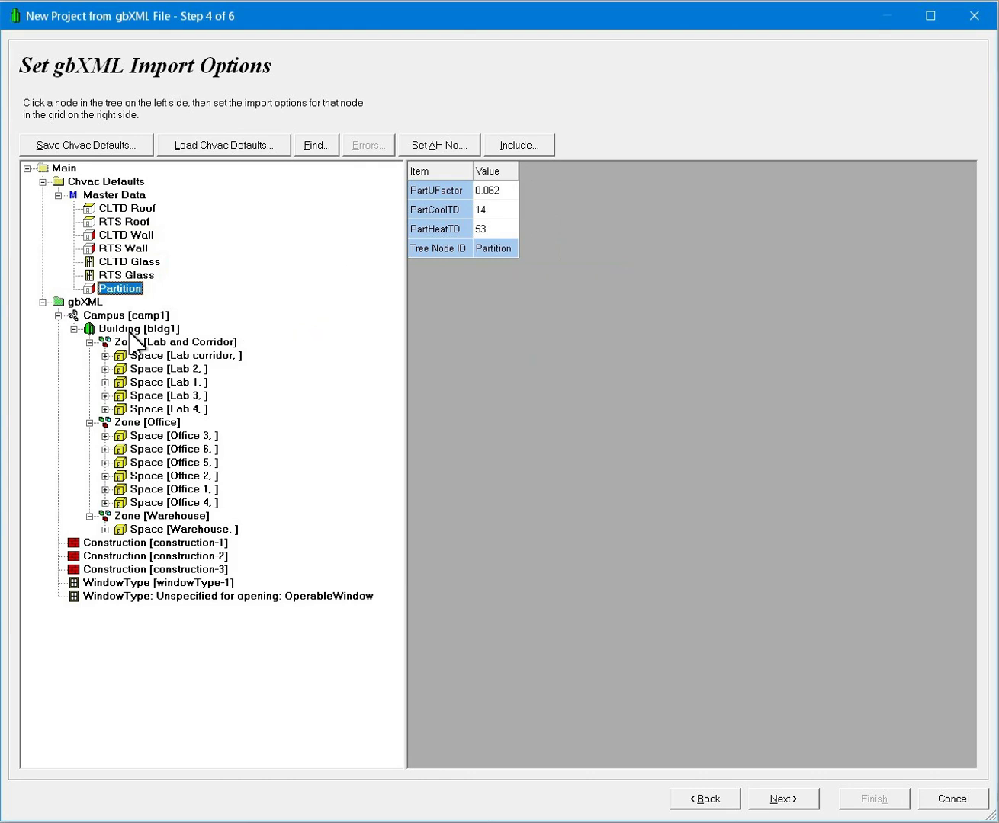
{"action": "left_click", "coordinate": [137, 342]}
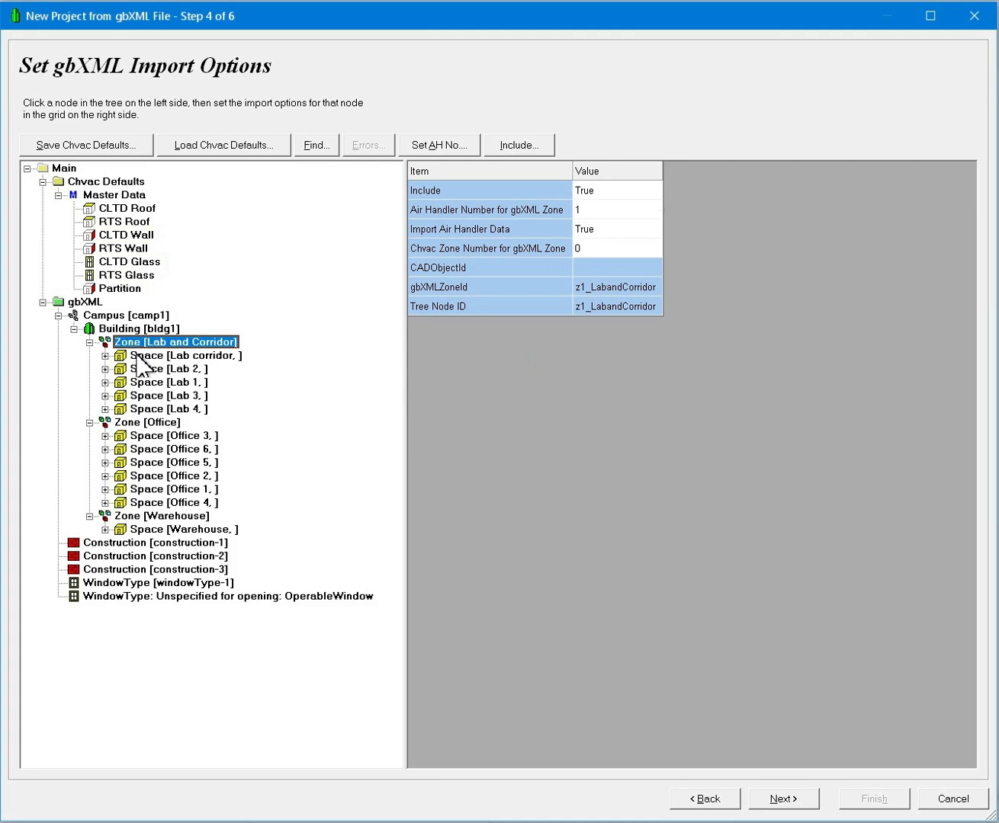
{"action": "key", "text": "Down"}
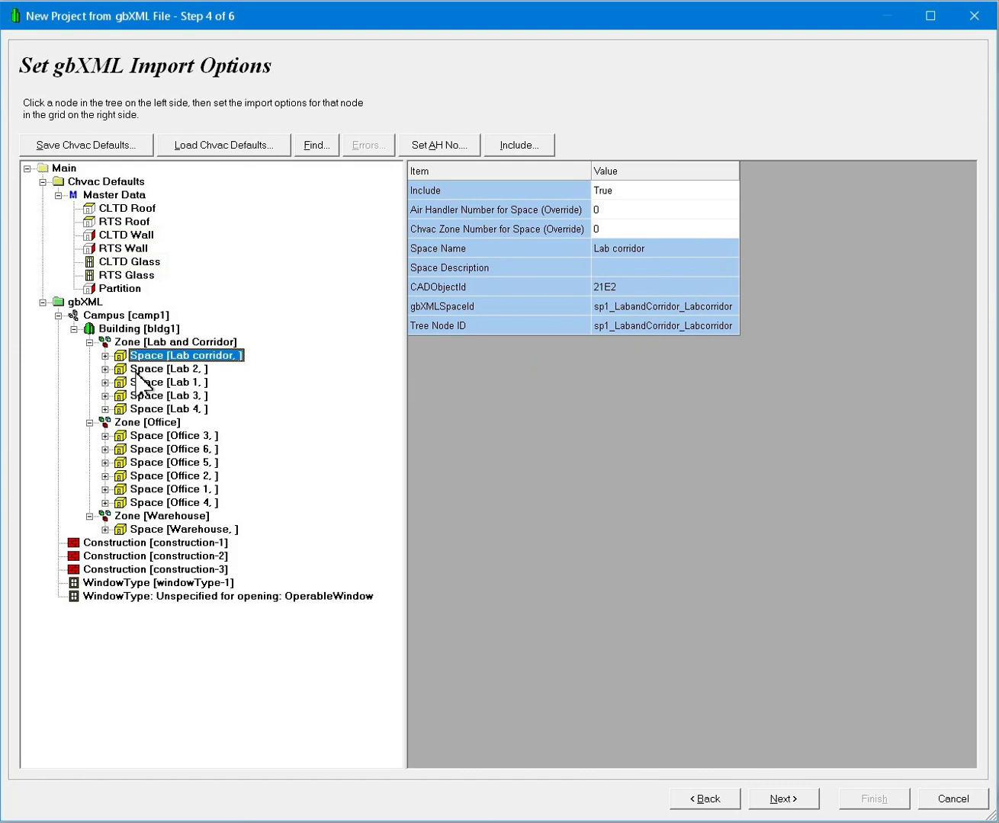
Inspect Office 6's Surface 4 and its Opening1 window, then expand the Lab corridor space.
{"action": "left_click", "coordinate": [106, 450]}
{"action": "left_click", "coordinate": [194, 449]}
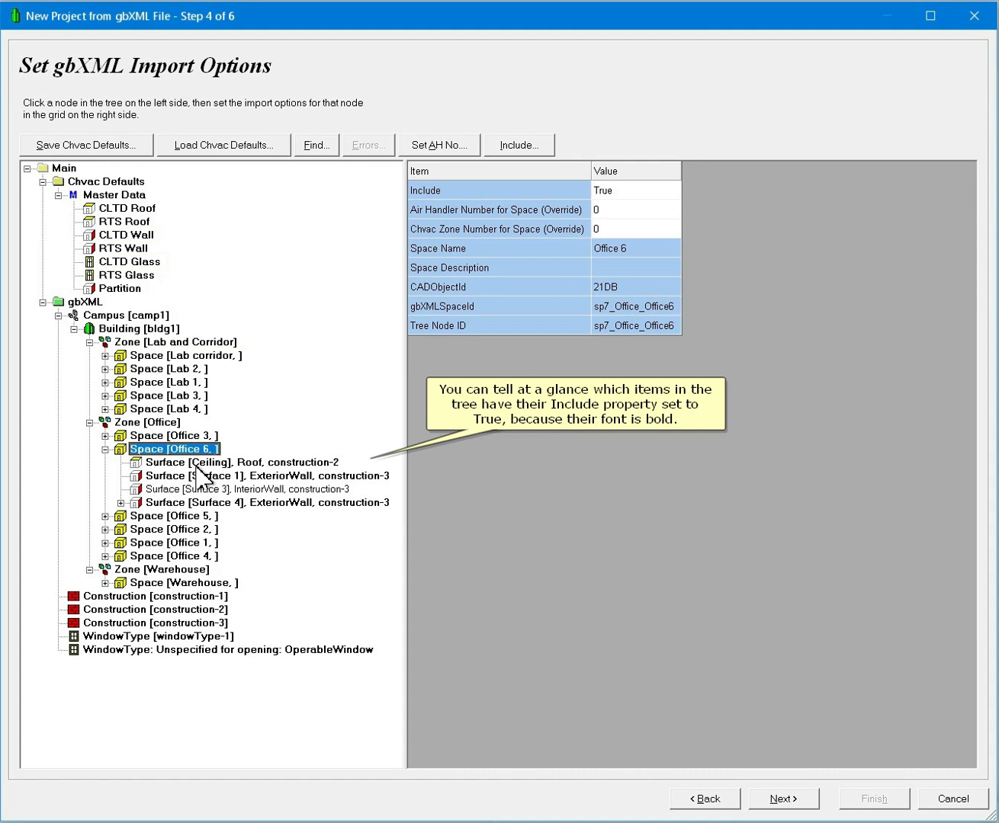
{"action": "left_click", "coordinate": [197, 502]}
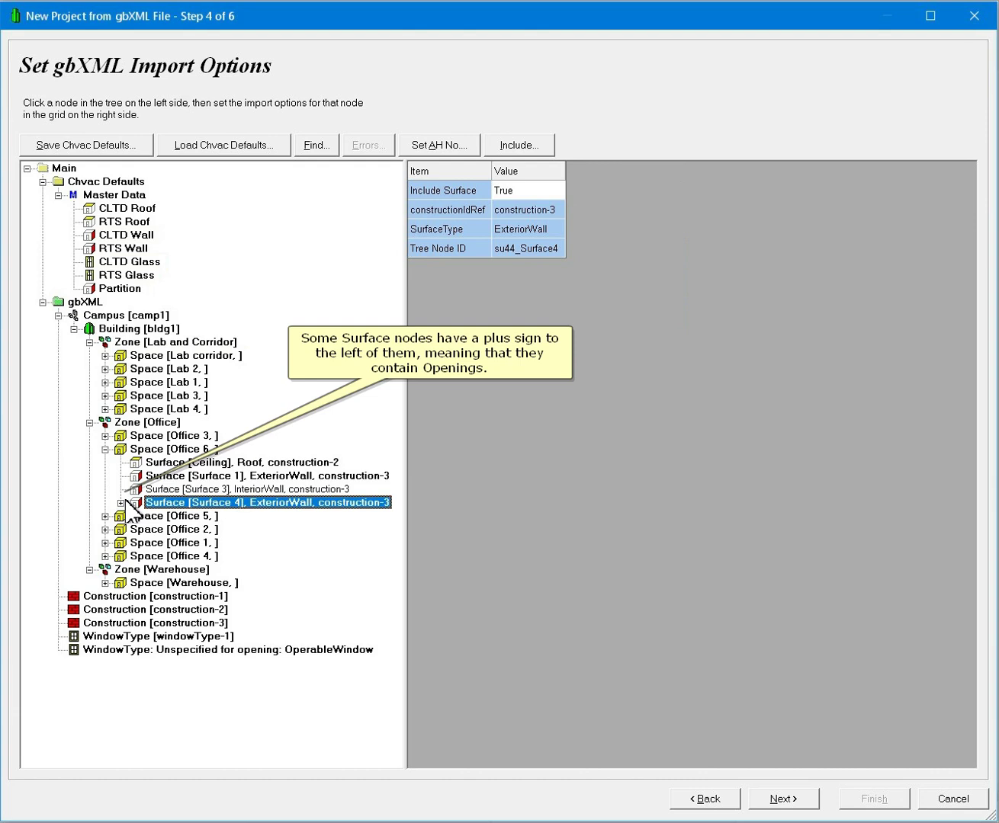
{"action": "left_click", "coordinate": [121, 503]}
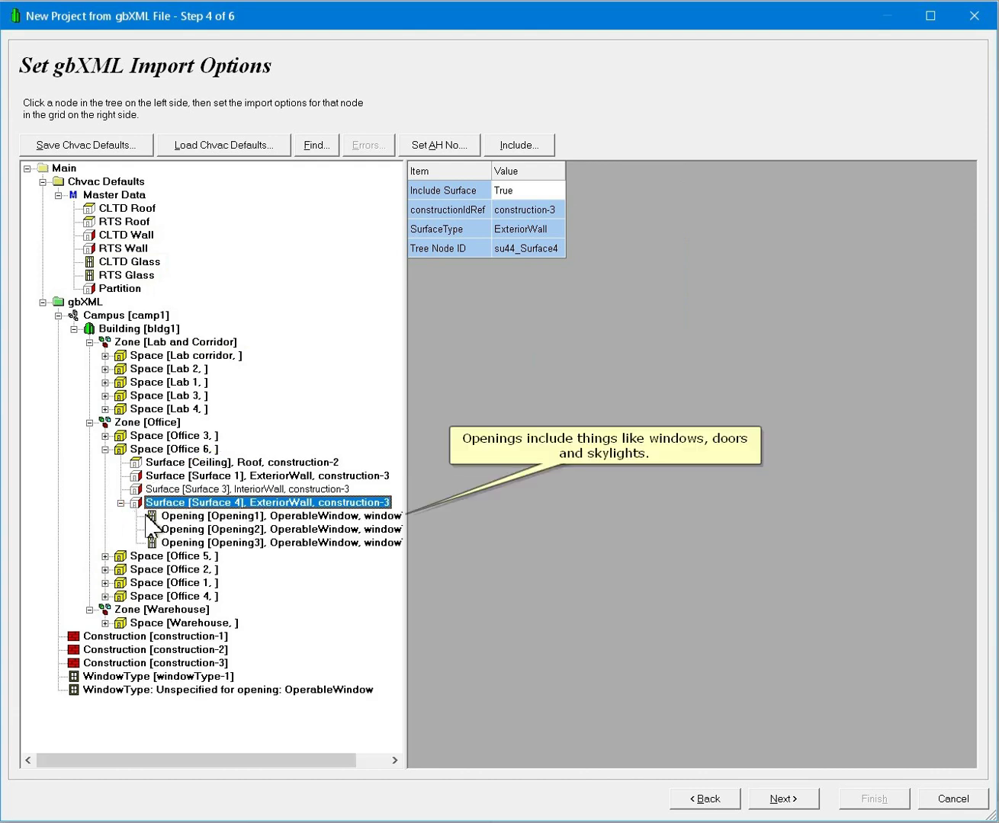
{"action": "left_click", "coordinate": [175, 516]}
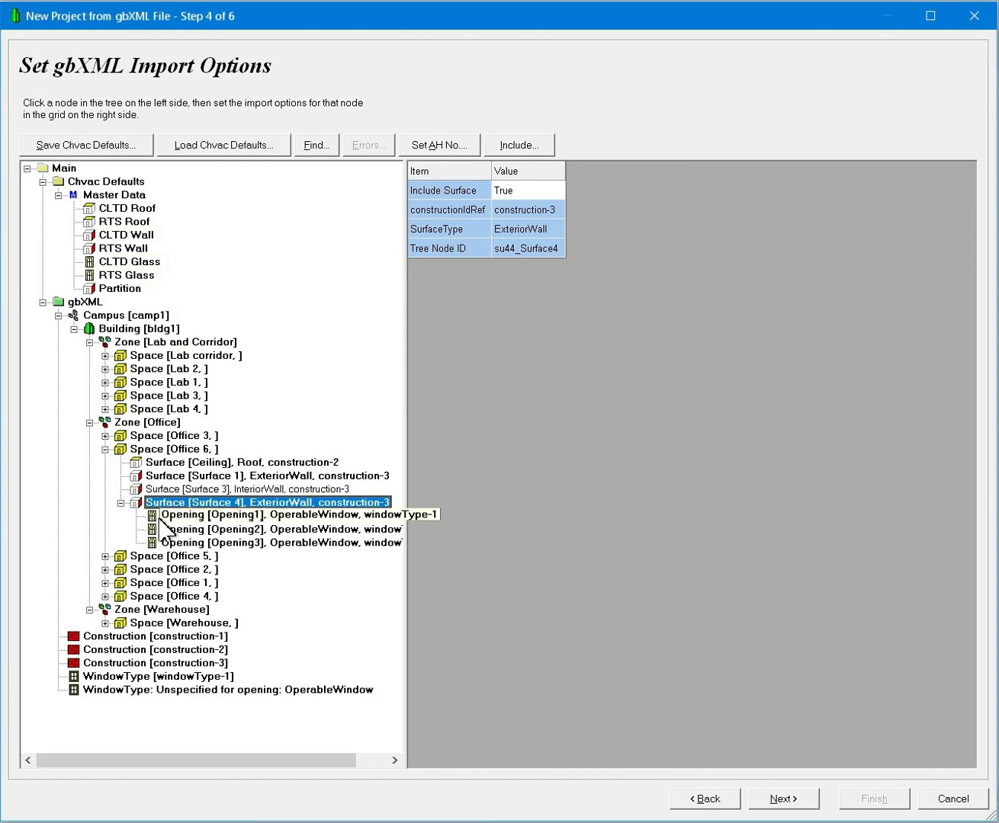
{"action": "left_click", "coordinate": [105, 356]}
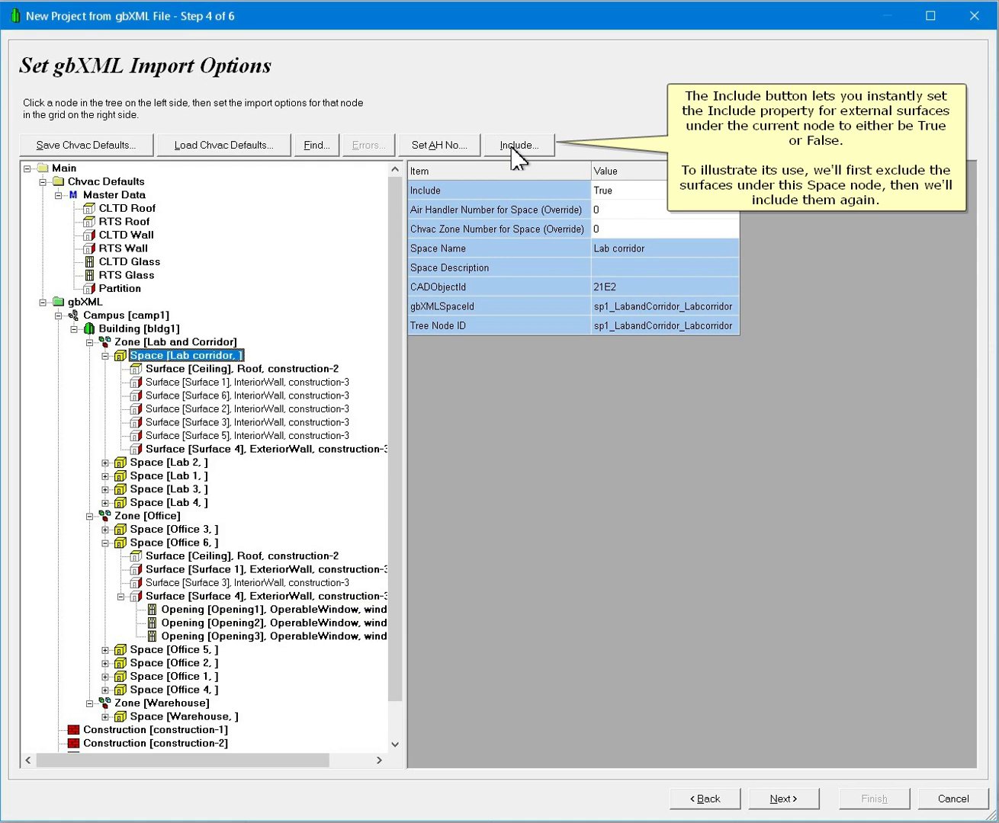
{"action": "left_click", "coordinate": [515, 146]}
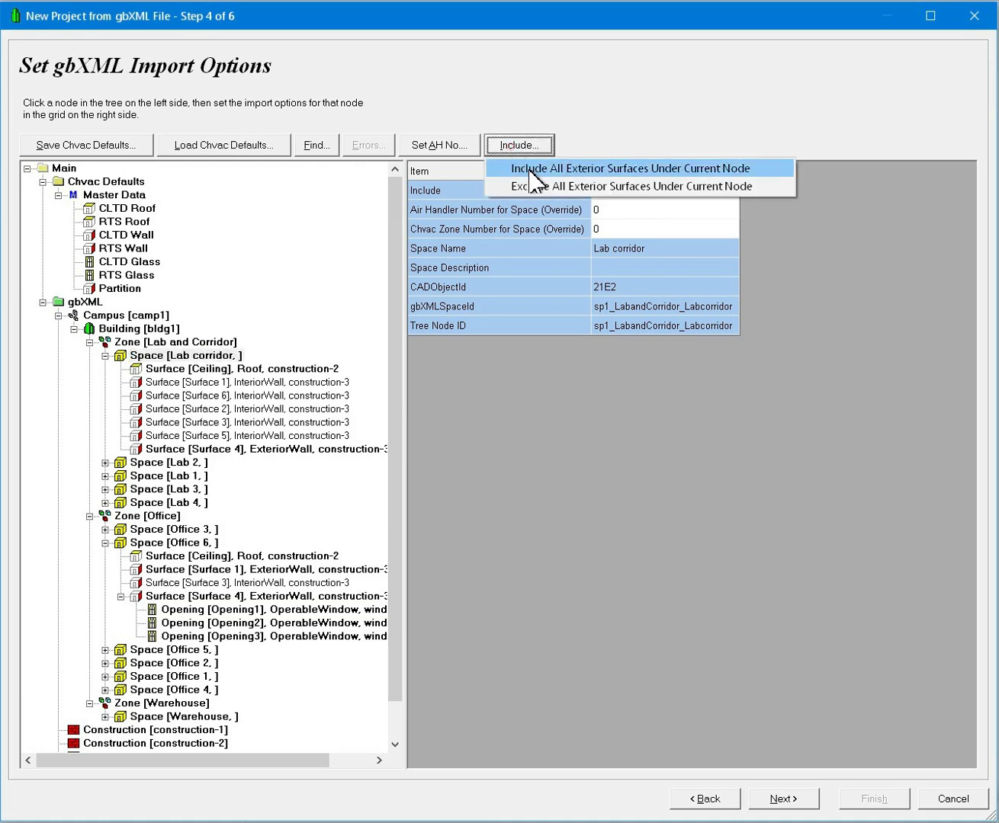
{"action": "left_click", "coordinate": [517, 188]}
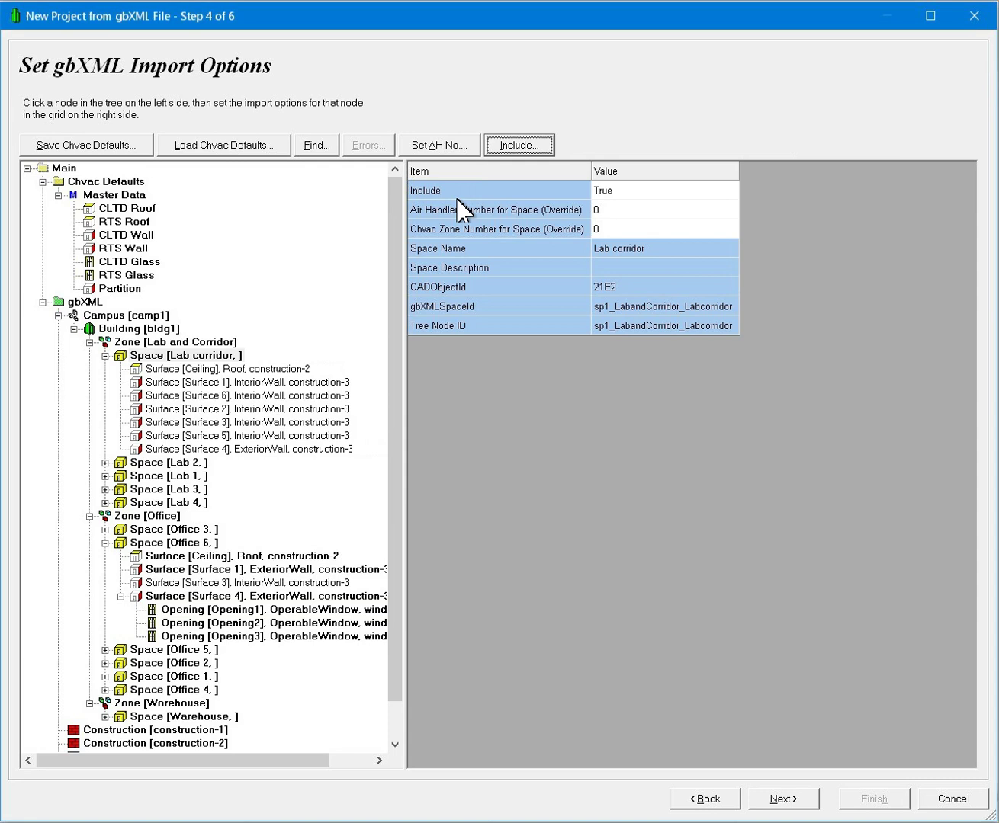
{"action": "left_click", "coordinate": [517, 147]}
{"action": "left_click", "coordinate": [531, 169]}
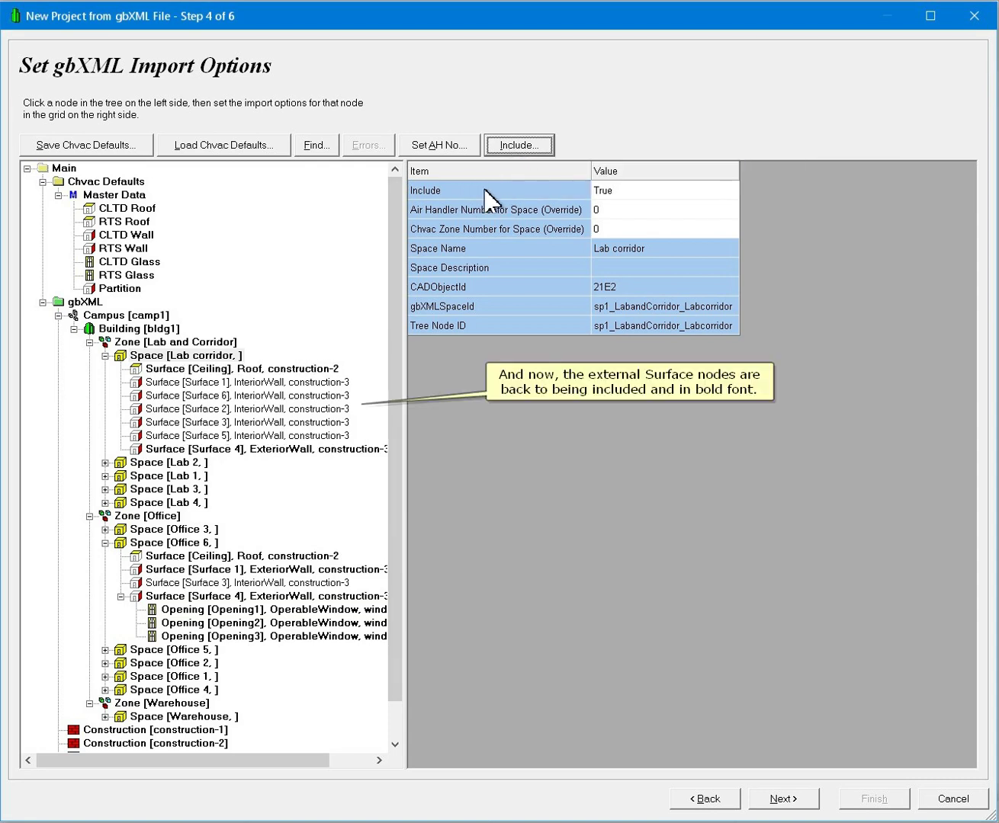
Search the import tree for 'warehouse' to jump to the Warehouse zone.
{"action": "left_click", "coordinate": [317, 152]}
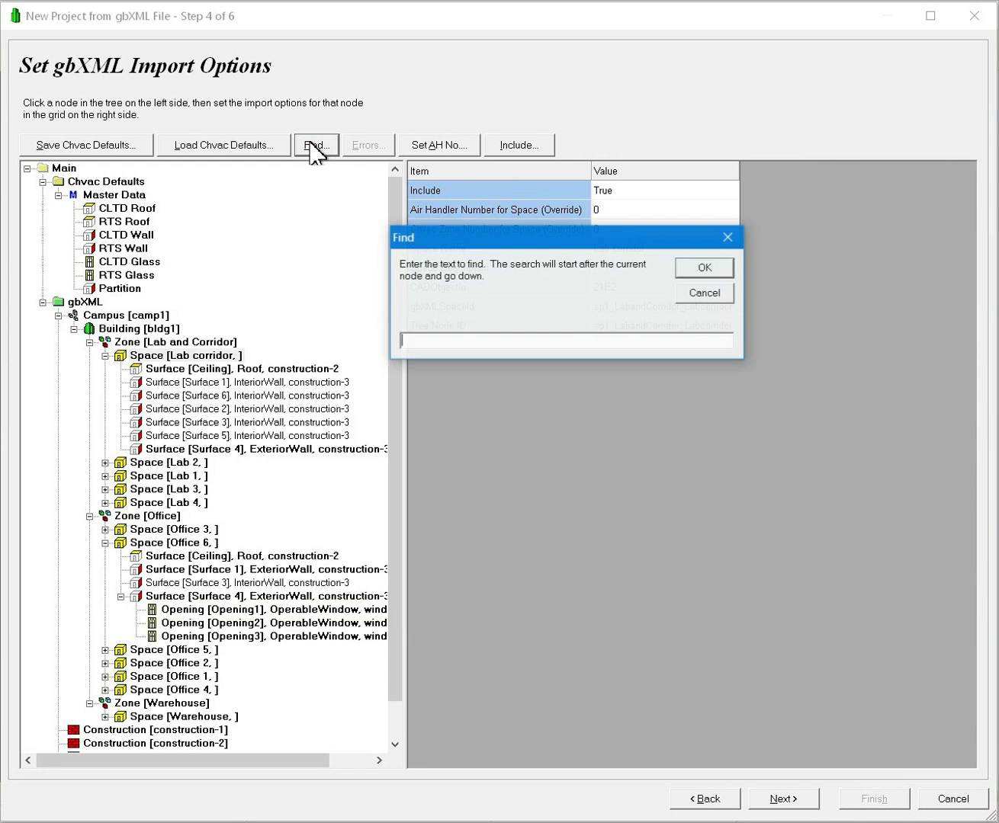
{"action": "type", "text": "warehouse"}
{"action": "left_click", "coordinate": [705, 268]}
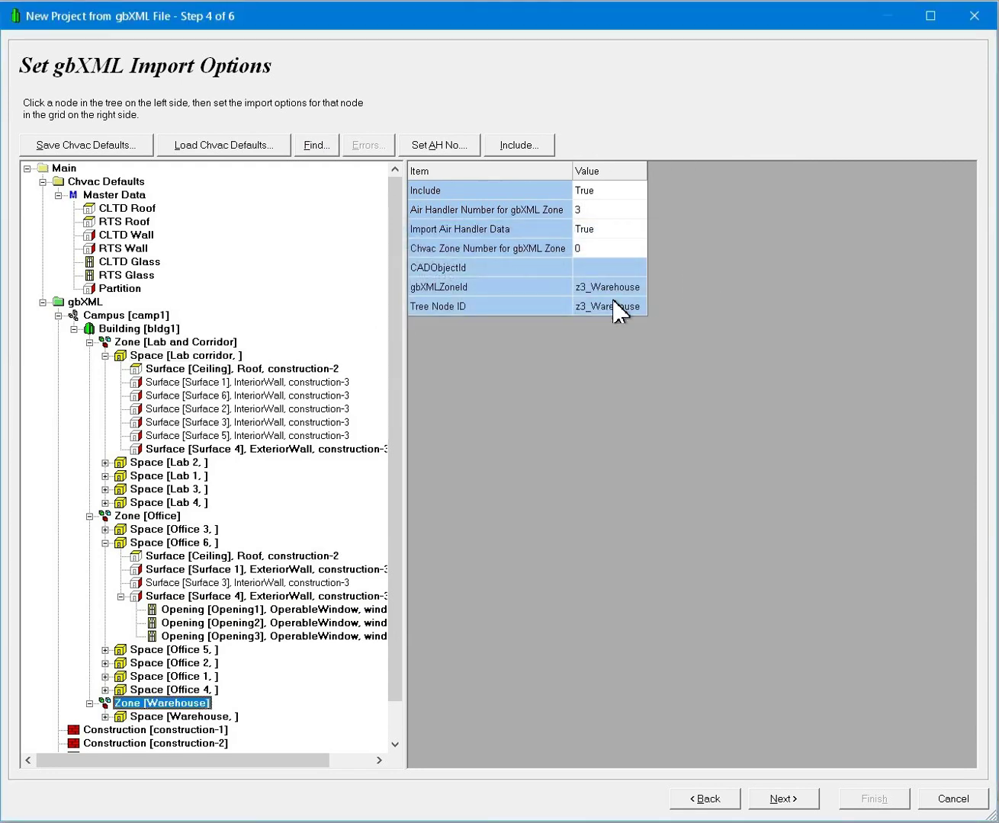
{"action": "scroll", "coordinate": [399, 553], "scroll_direction": "down", "scroll_amount": 1}
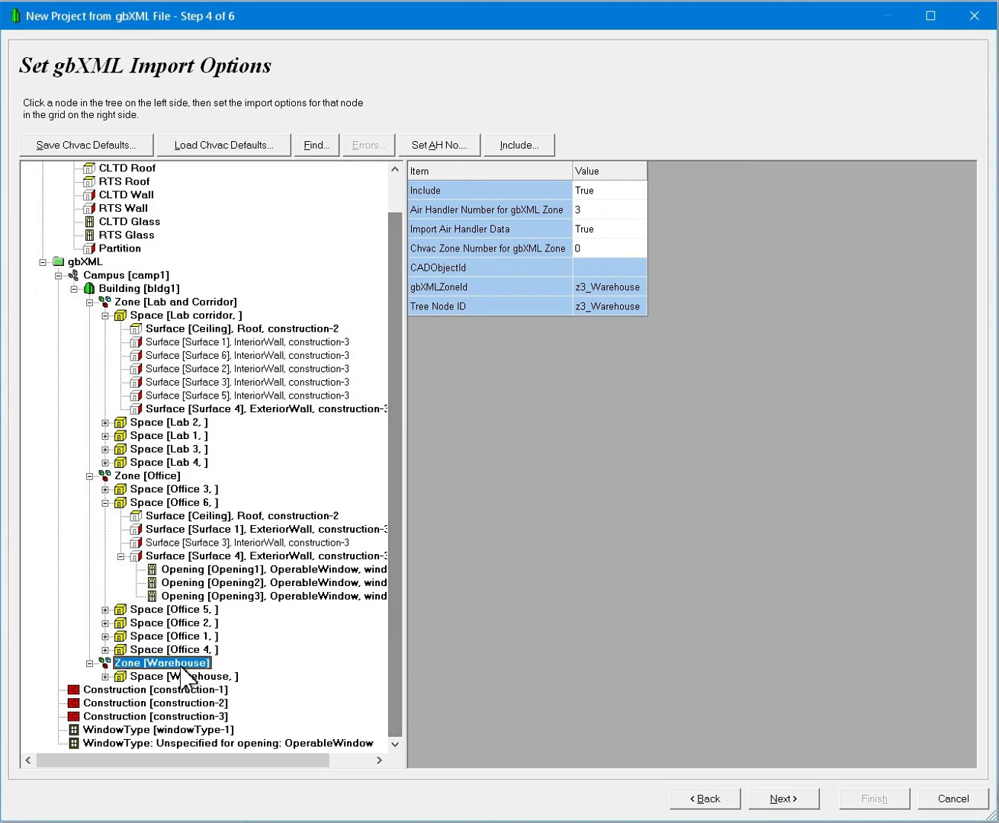
Expand the Warehouse space, leave its Air Handler override at 0, and view the zone's settings.
{"action": "left_click", "coordinate": [105, 677]}
{"action": "left_click", "coordinate": [157, 649]}
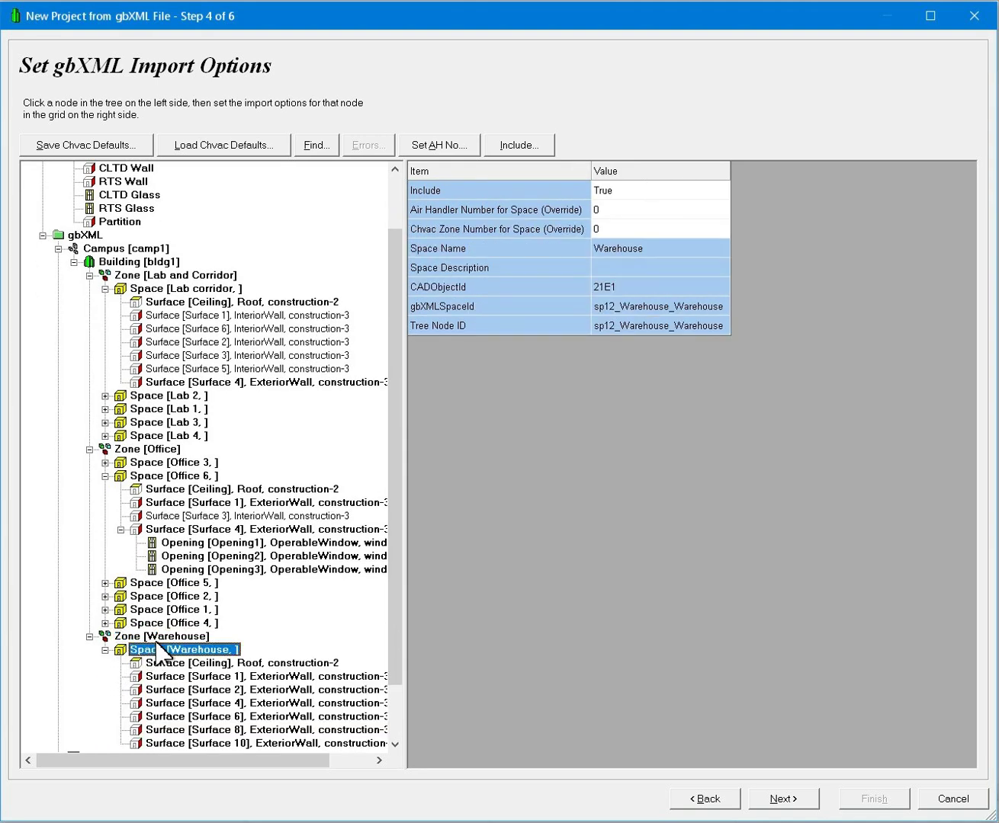
{"action": "left_click", "coordinate": [713, 212]}
{"action": "left_click", "coordinate": [738, 212]}
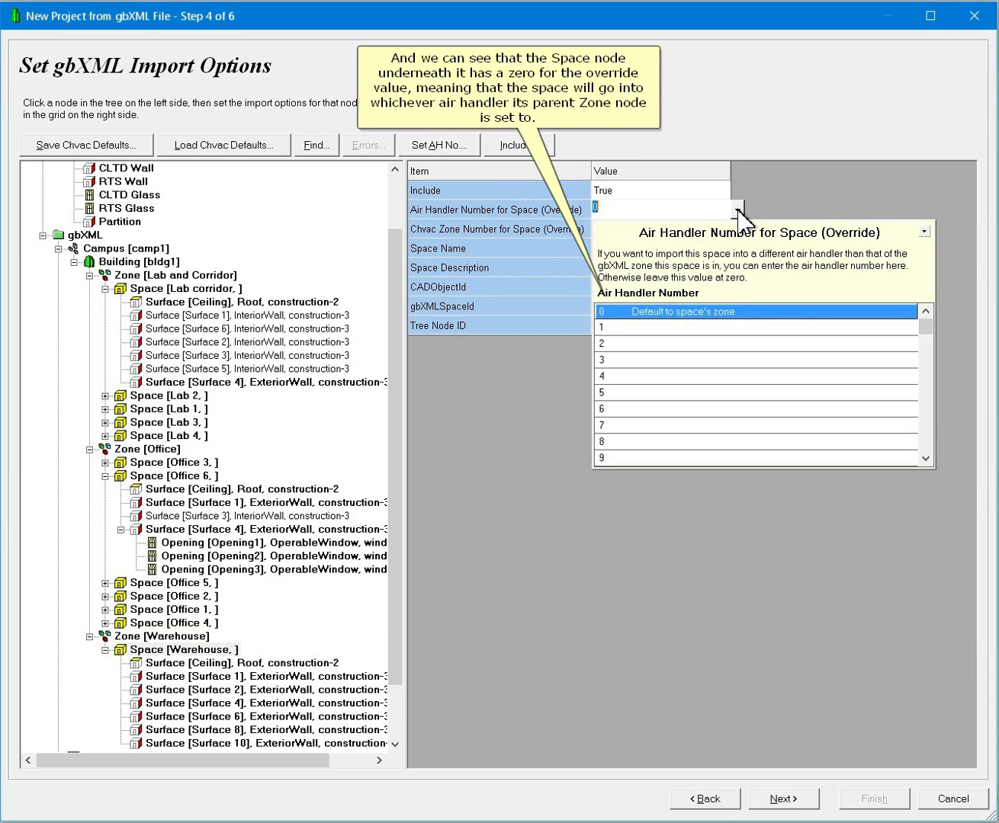
{"action": "left_click", "coordinate": [738, 210]}
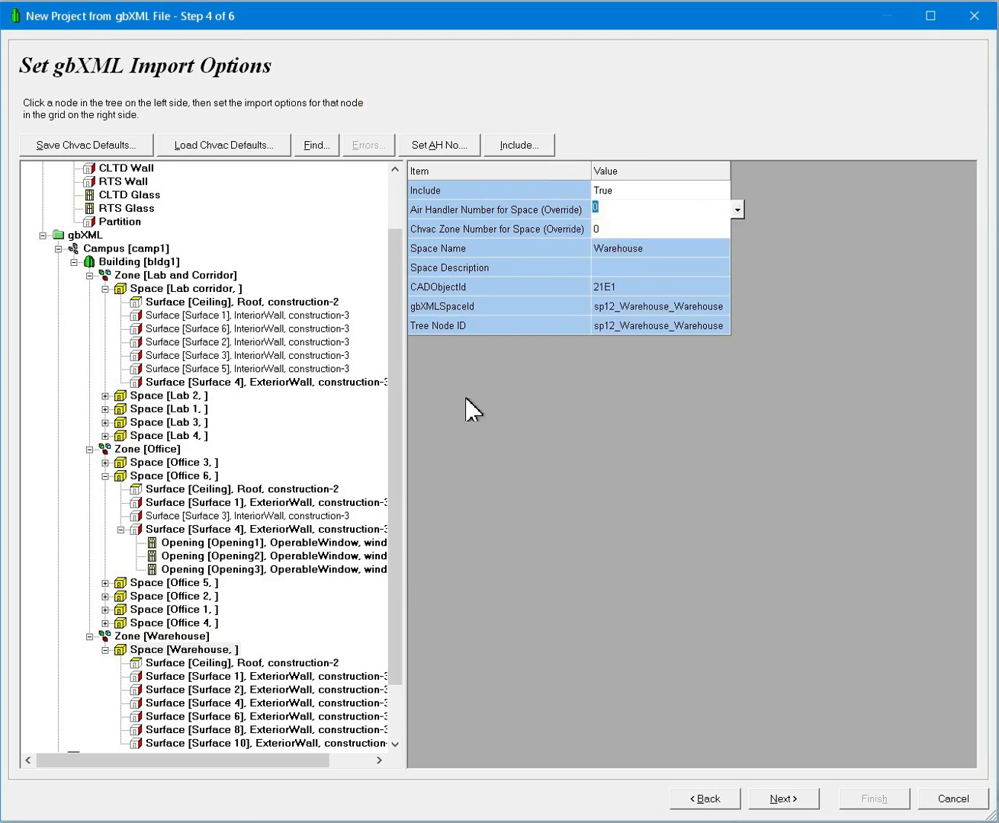
{"action": "left_click", "coordinate": [180, 637]}
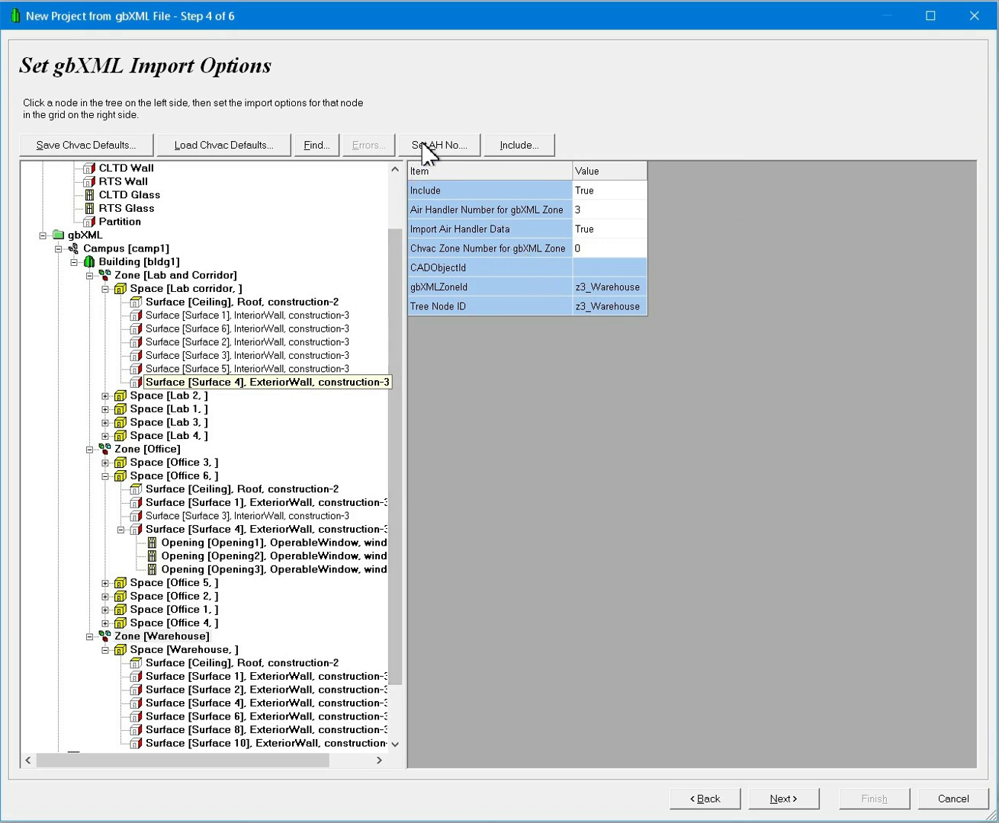
Use Set AH No. to change the Warehouse zone from air handler 3 to 2.
{"action": "left_click", "coordinate": [446, 149]}
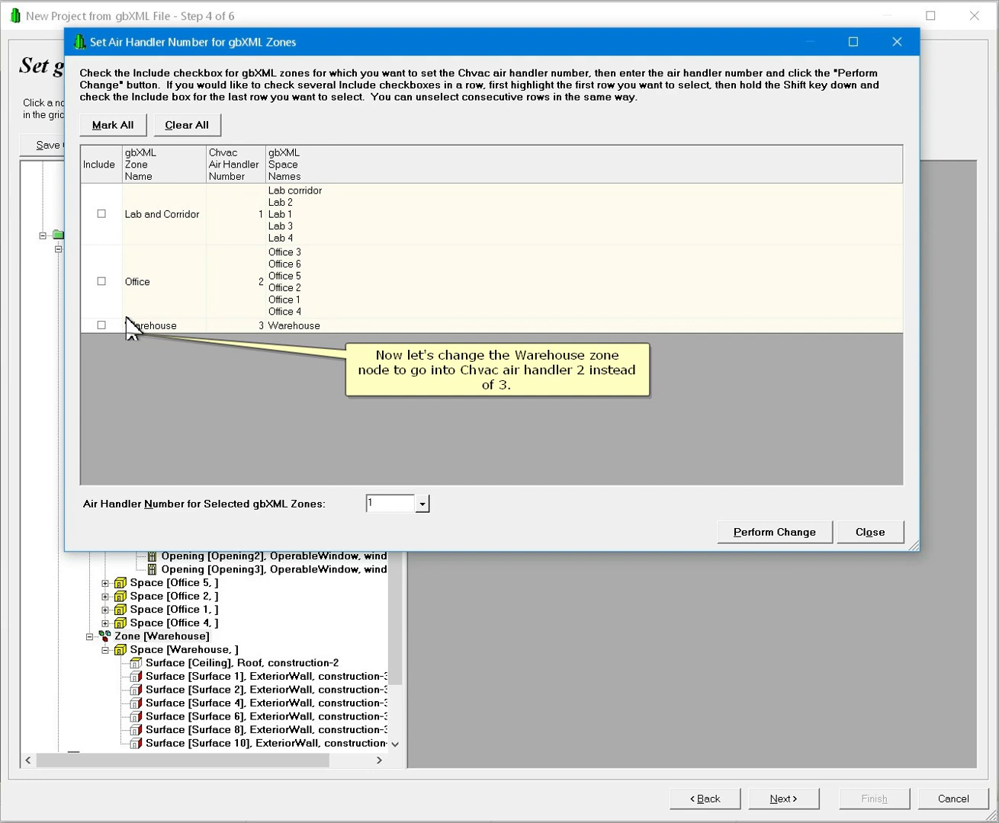
{"action": "left_click", "coordinate": [101, 324]}
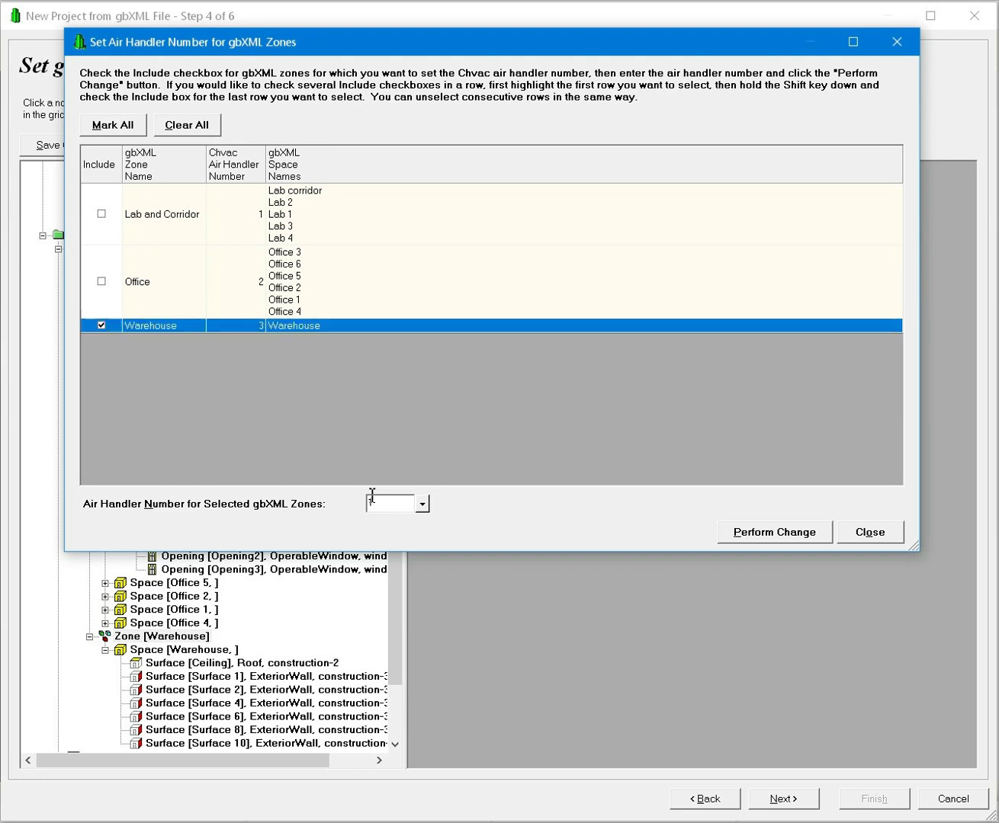
{"action": "left_click", "coordinate": [421, 505]}
{"action": "left_click", "coordinate": [417, 608]}
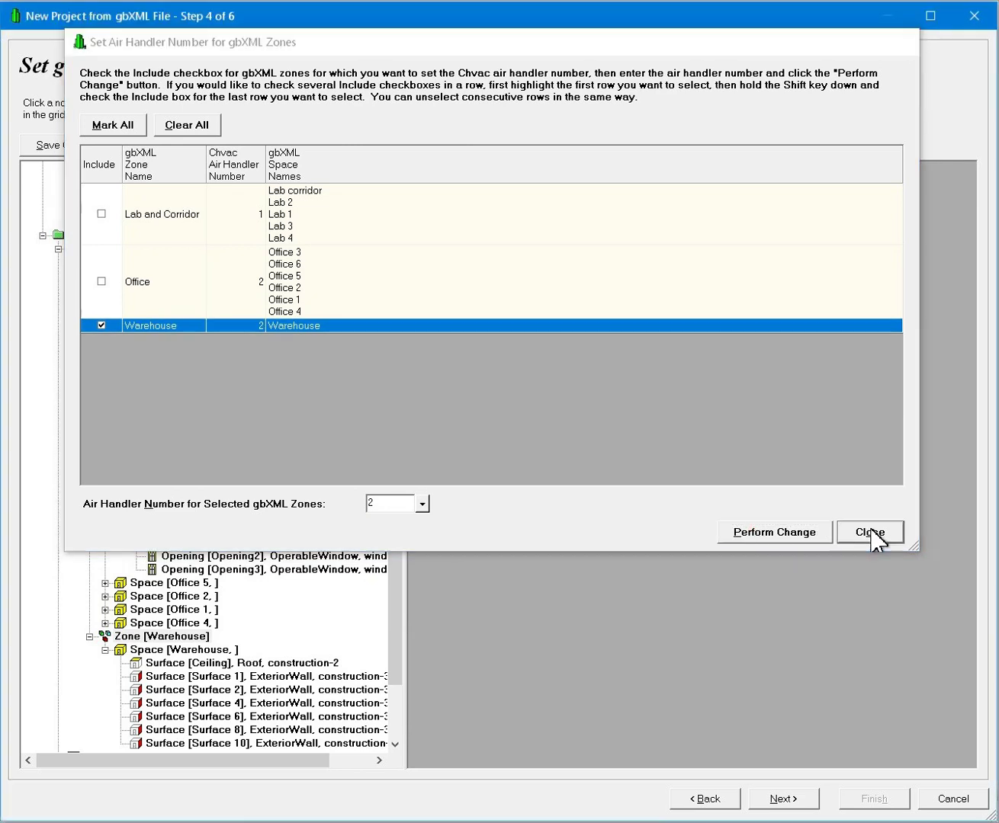
{"action": "left_click", "coordinate": [874, 535]}
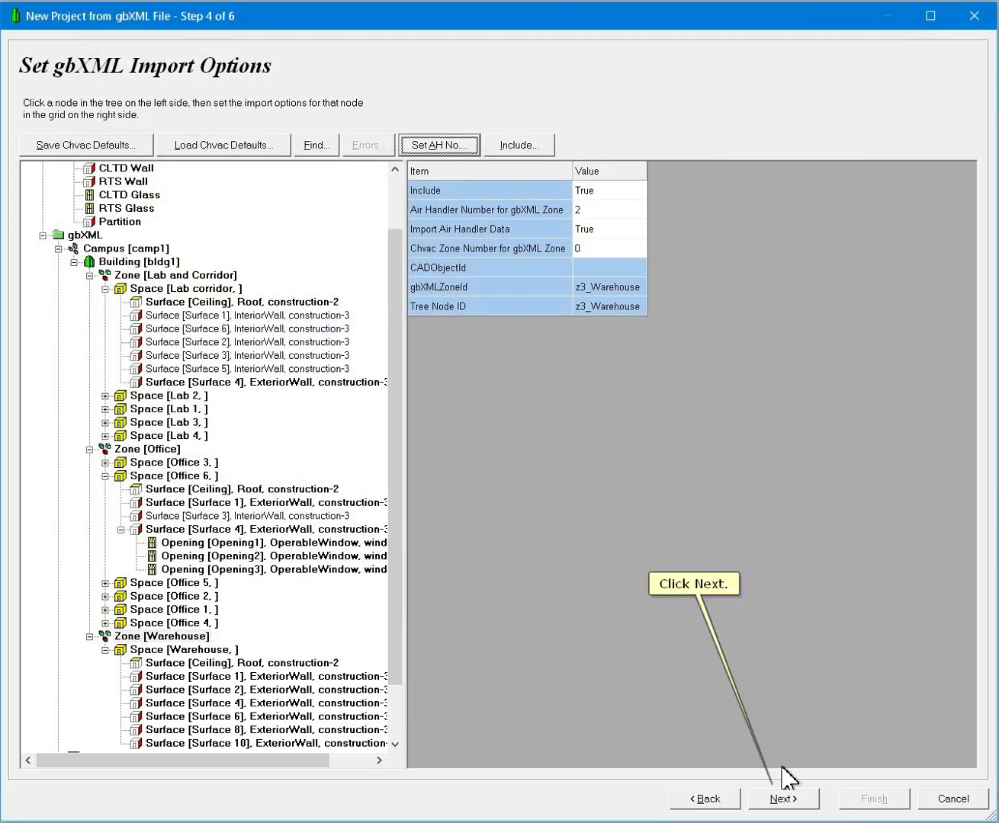
Accept the suggested name ExerciseFacility (Older).ch8 and advance to Step 6 of 6.
{"action": "left_click", "coordinate": [783, 799]}
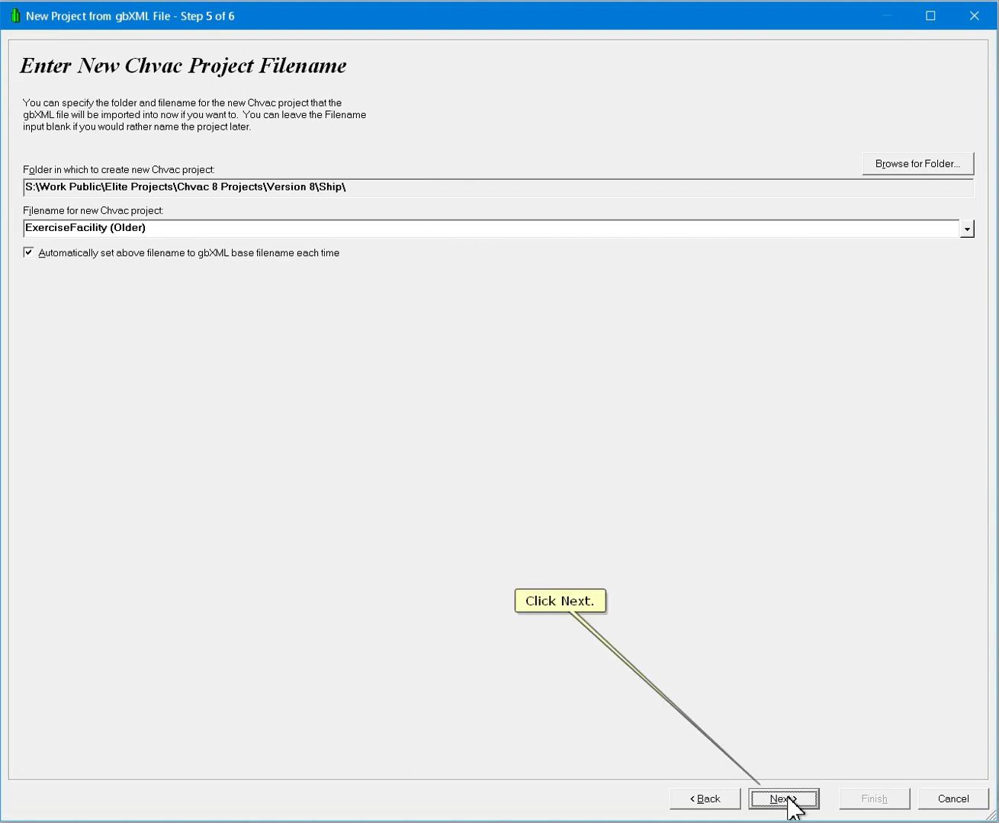
{"action": "left_click", "coordinate": [785, 800]}
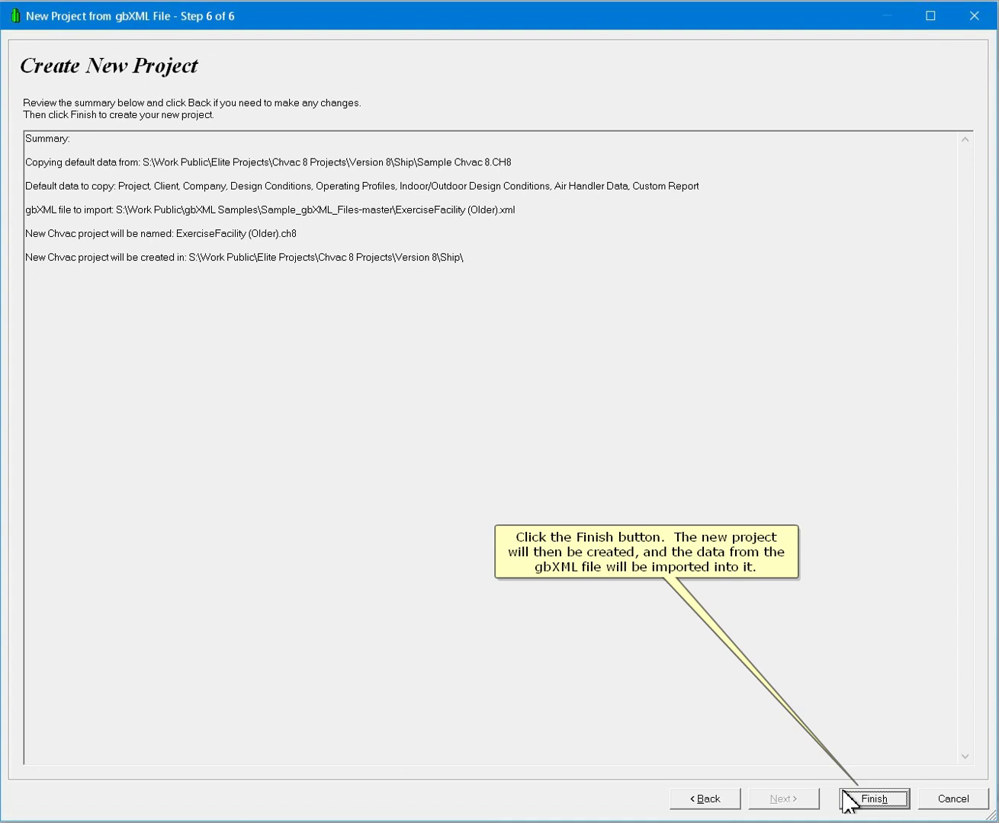
Finish the import, expand all nodes of ExerciseFacility (Older), and open Air Handler 1's data.
{"action": "left_click", "coordinate": [849, 802]}
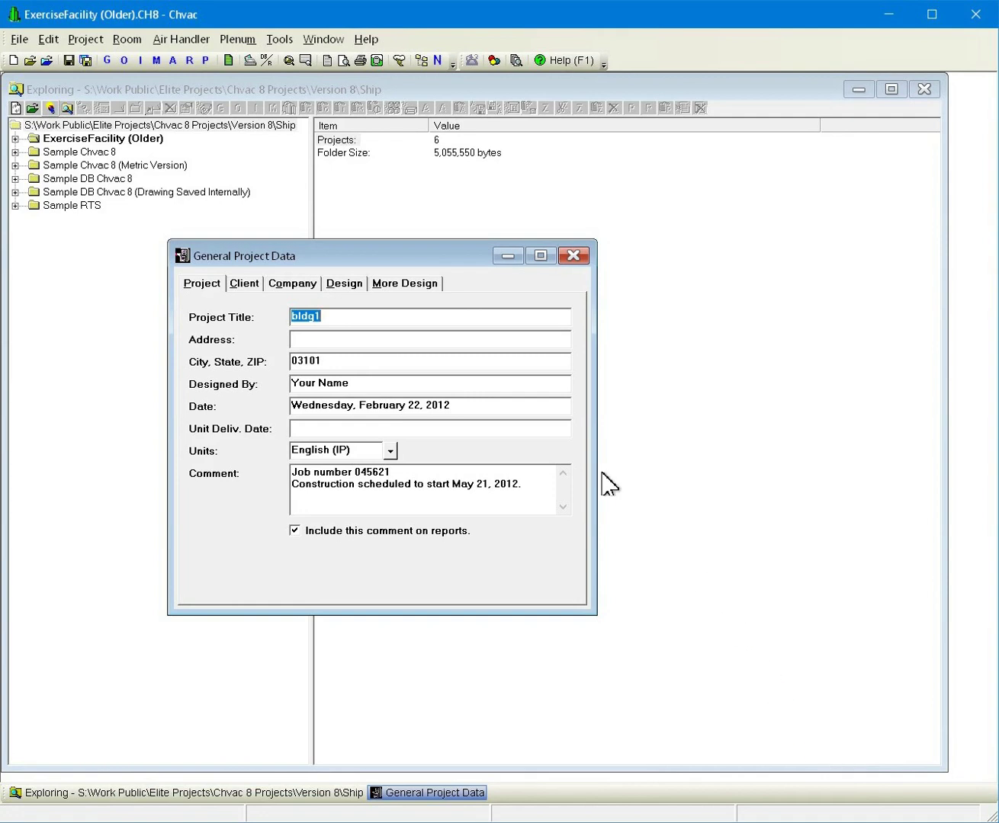
{"action": "left_click", "coordinate": [82, 107]}
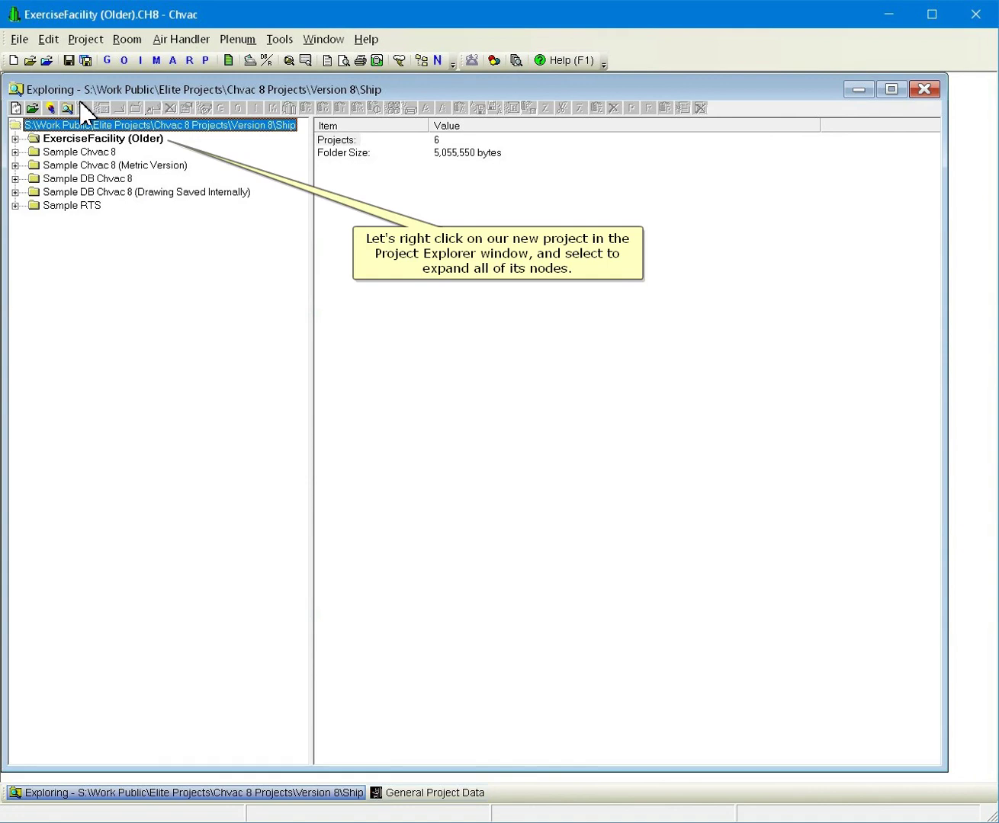
{"action": "right_click", "coordinate": [83, 138]}
{"action": "left_click", "coordinate": [119, 148]}
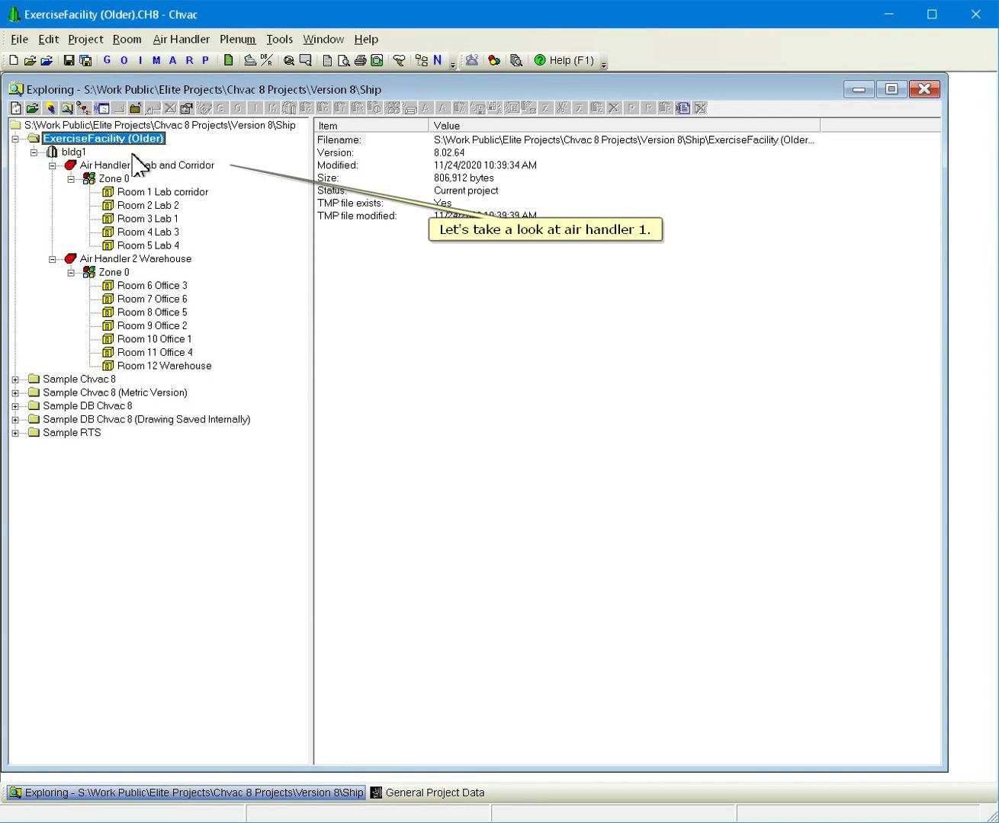
{"action": "right_click", "coordinate": [122, 164]}
{"action": "left_click", "coordinate": [190, 214]}
Reposition the air handler data window and move on to Air Handler 2, Warehouse.
{"action": "left_click_drag", "start_coordinate": [334, 286], "coordinate": [233, 115]}
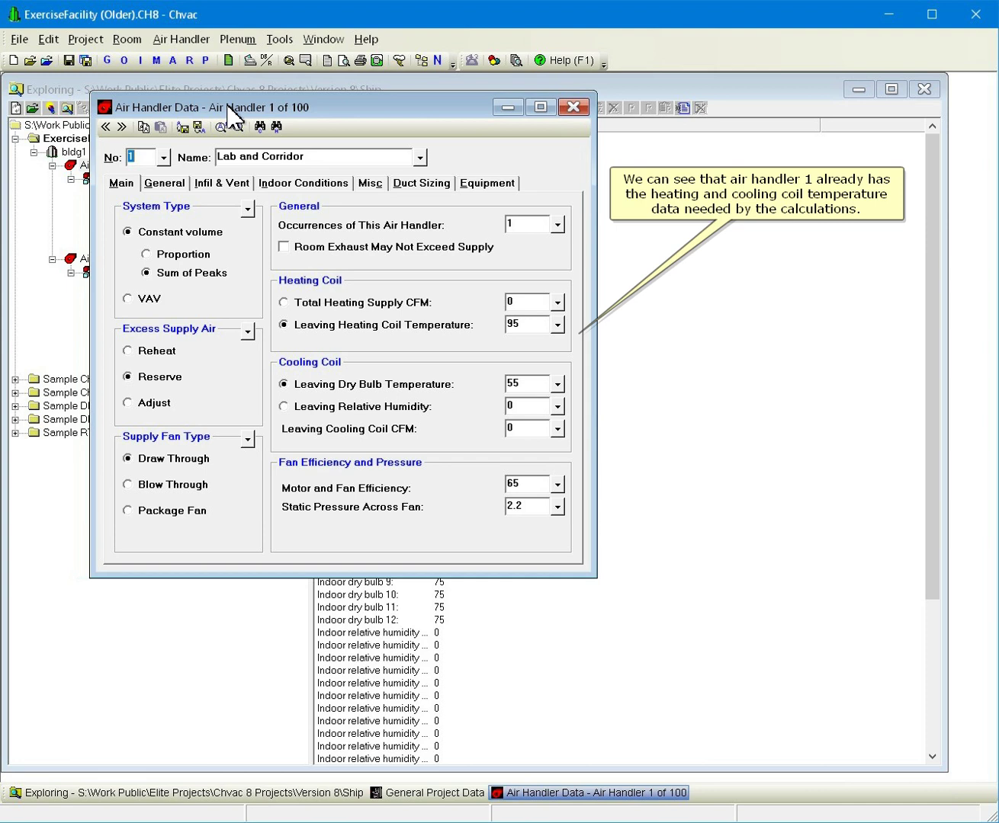
{"action": "left_click_drag", "start_coordinate": [233, 114], "coordinate": [256, 114]}
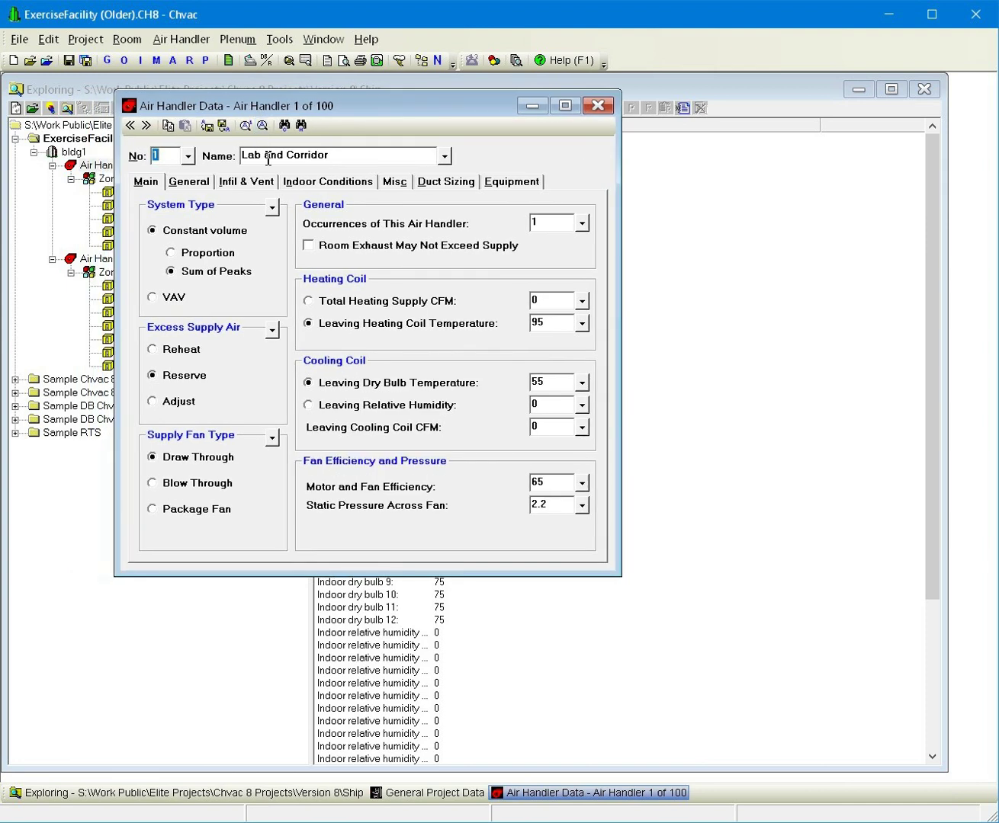
{"action": "left_click", "coordinate": [251, 183]}
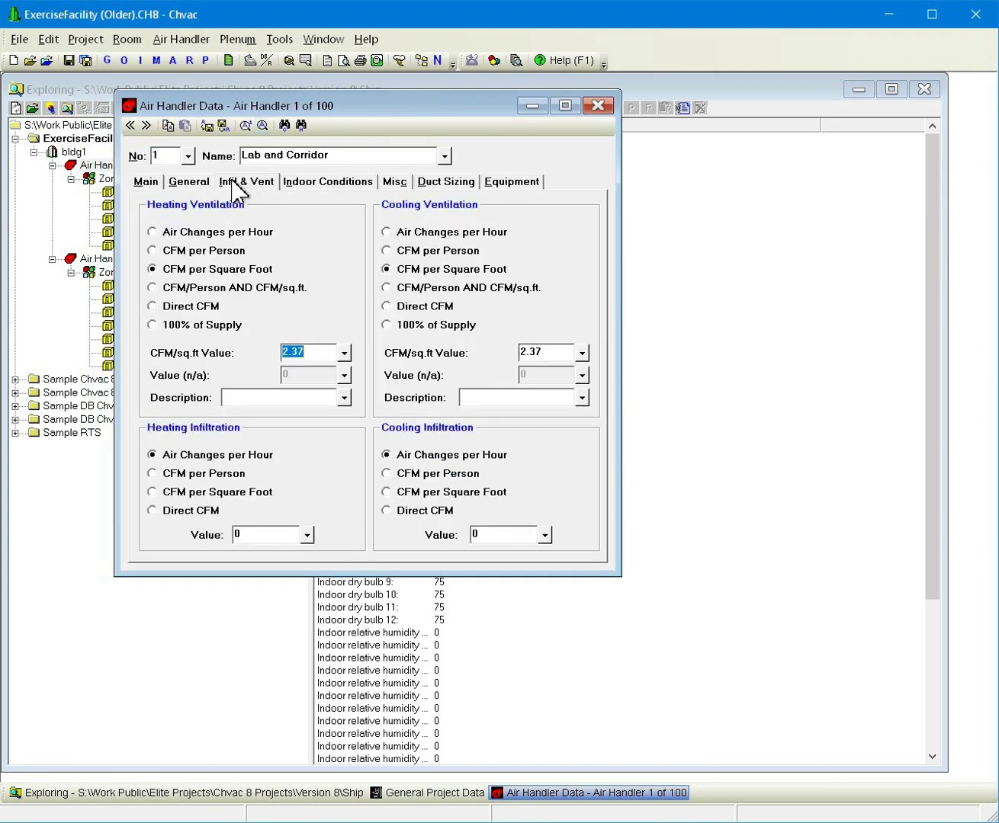
{"action": "left_click", "coordinate": [146, 182]}
{"action": "left_click", "coordinate": [146, 125]}
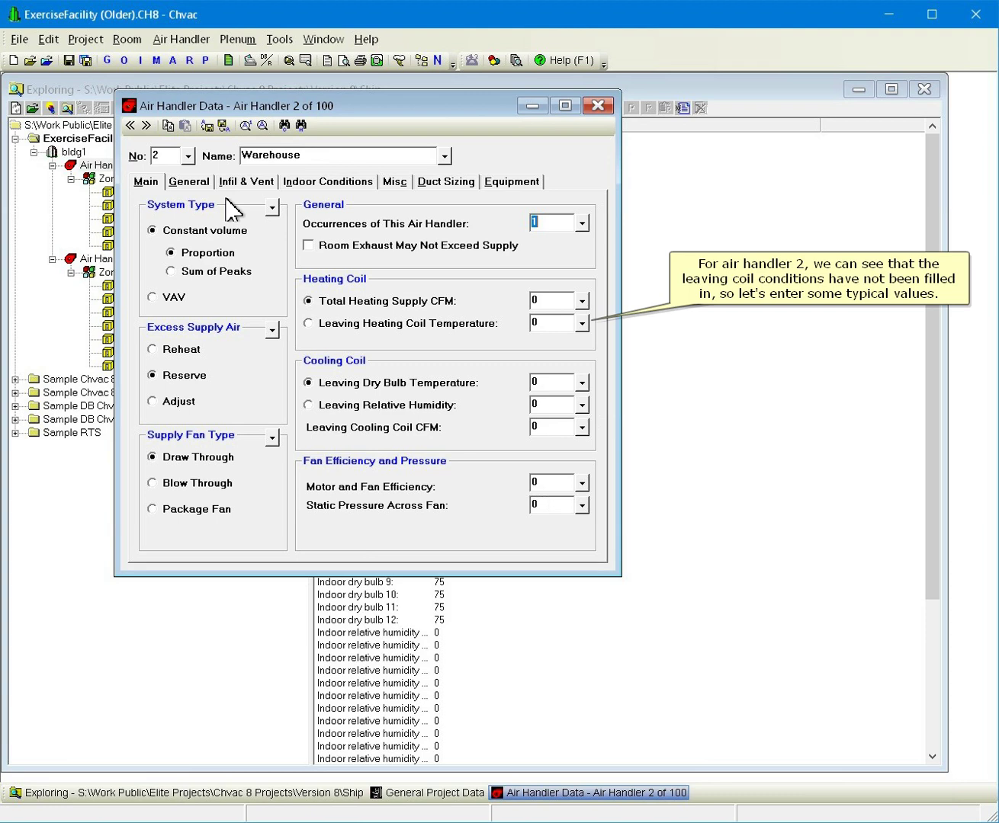
Set Warehouse's leaving heating coil to 95 and leaving cooling dry bulb to 55.
{"action": "left_click", "coordinate": [549, 322]}
{"action": "type", "text": "95"}
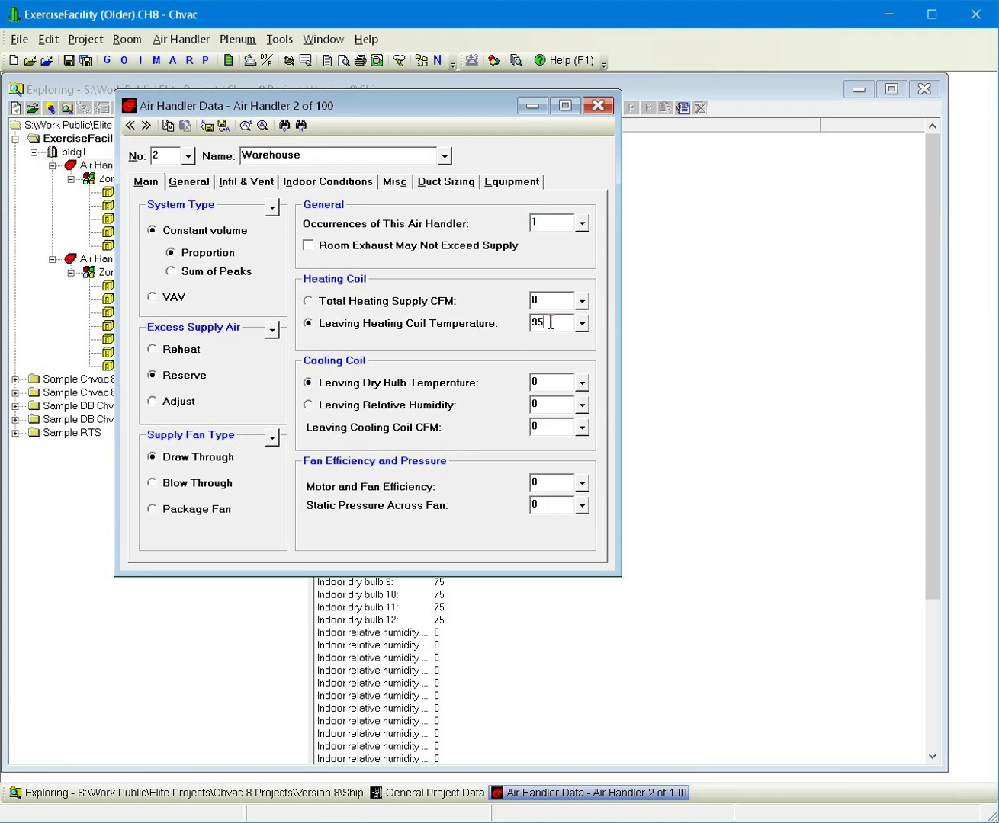
{"action": "left_click", "coordinate": [549, 387]}
{"action": "type", "text": "55"}
{"action": "left_click", "coordinate": [72, 89]}
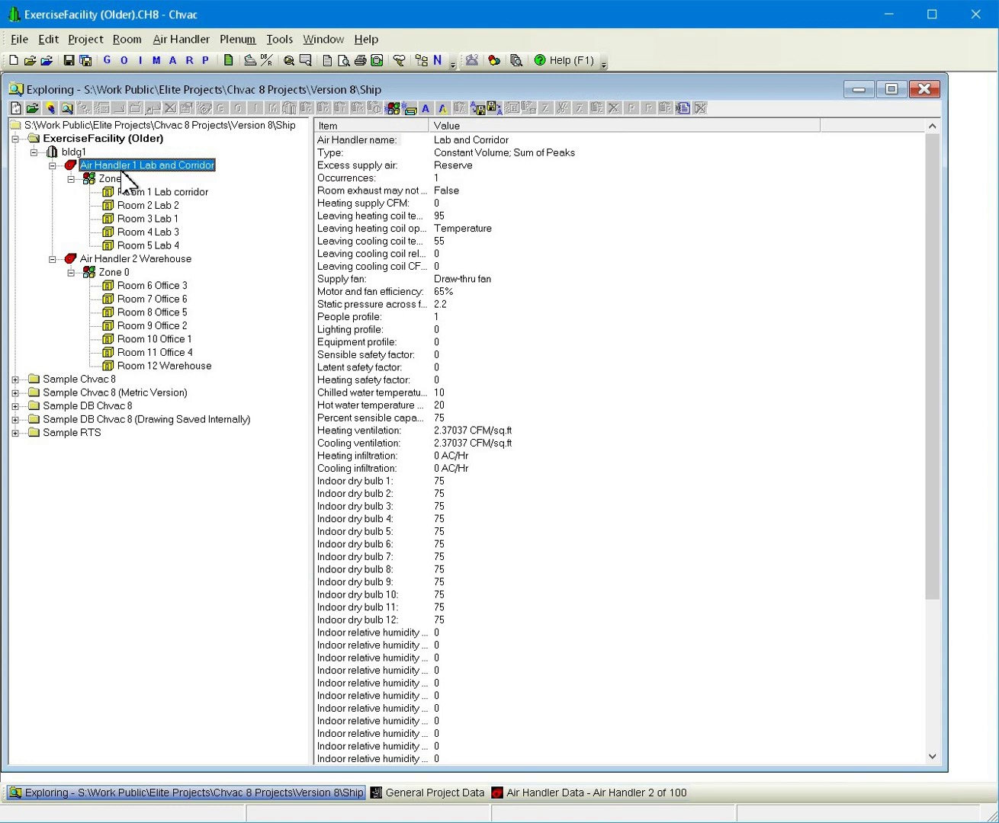
Open Room Data for Room 1 Lab corridor and move the window to the top left.
{"action": "right_click", "coordinate": [130, 192]}
{"action": "left_click", "coordinate": [141, 201]}
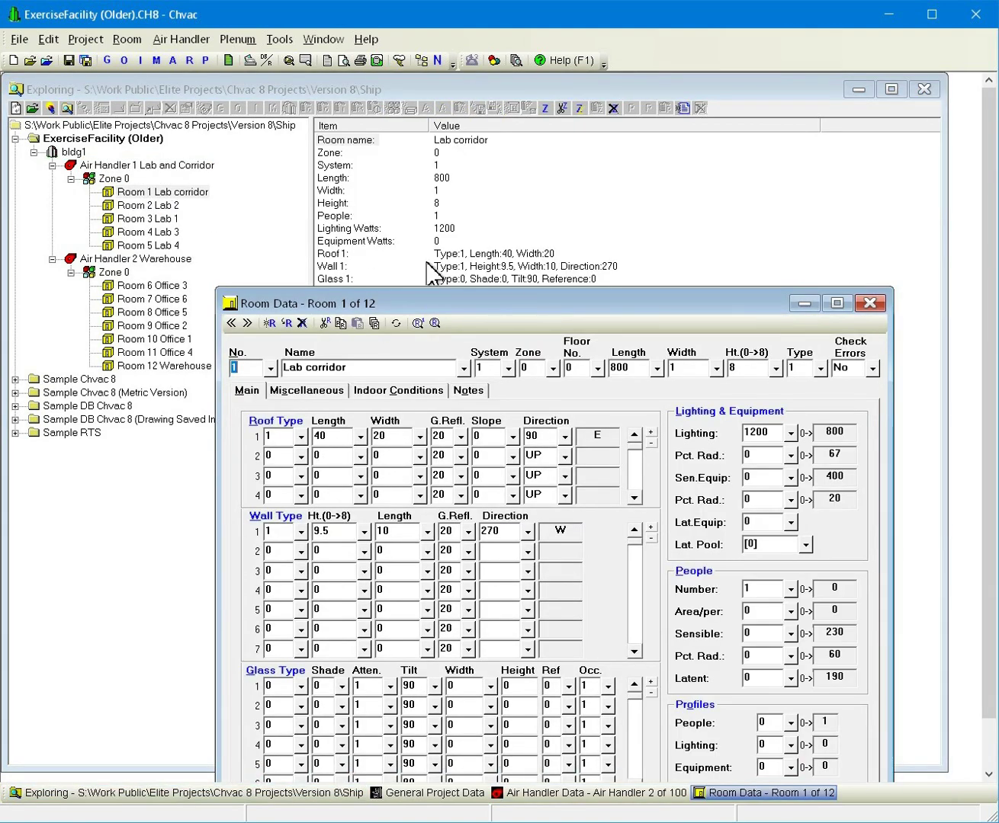
{"action": "left_click_drag", "start_coordinate": [427, 315], "coordinate": [279, 113]}
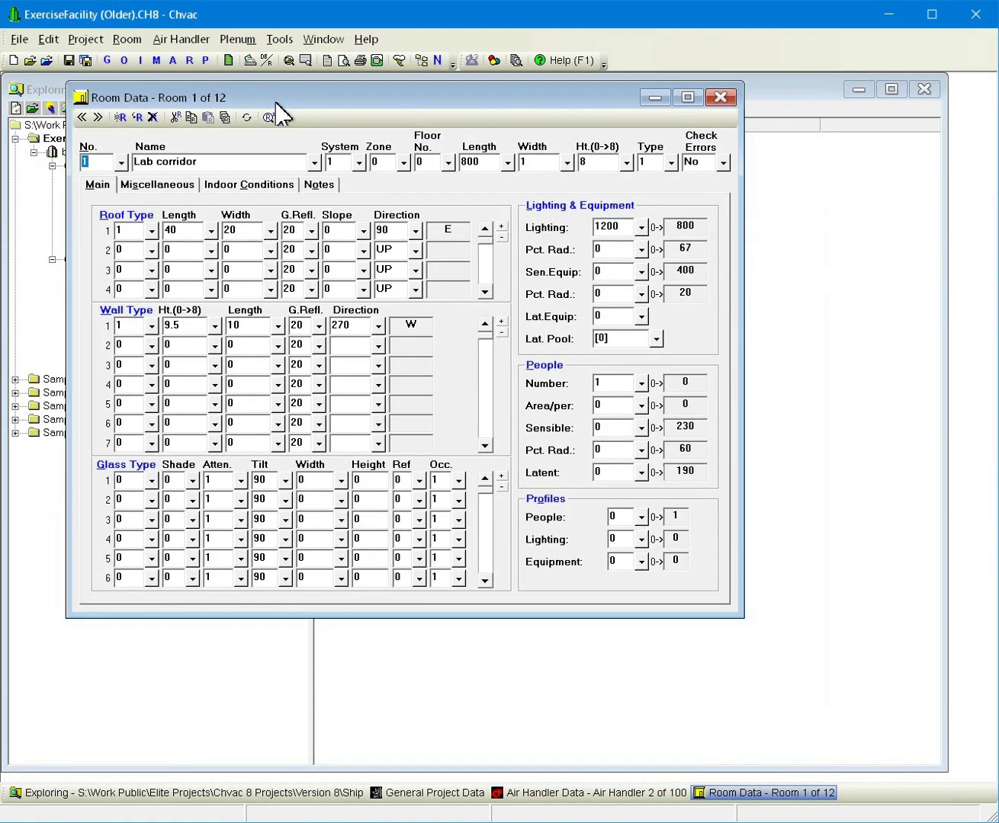
Step through all 12 rooms with Next Room, wrapping back to Room 1 Lab corridor.
{"action": "left_click", "coordinate": [98, 117]}
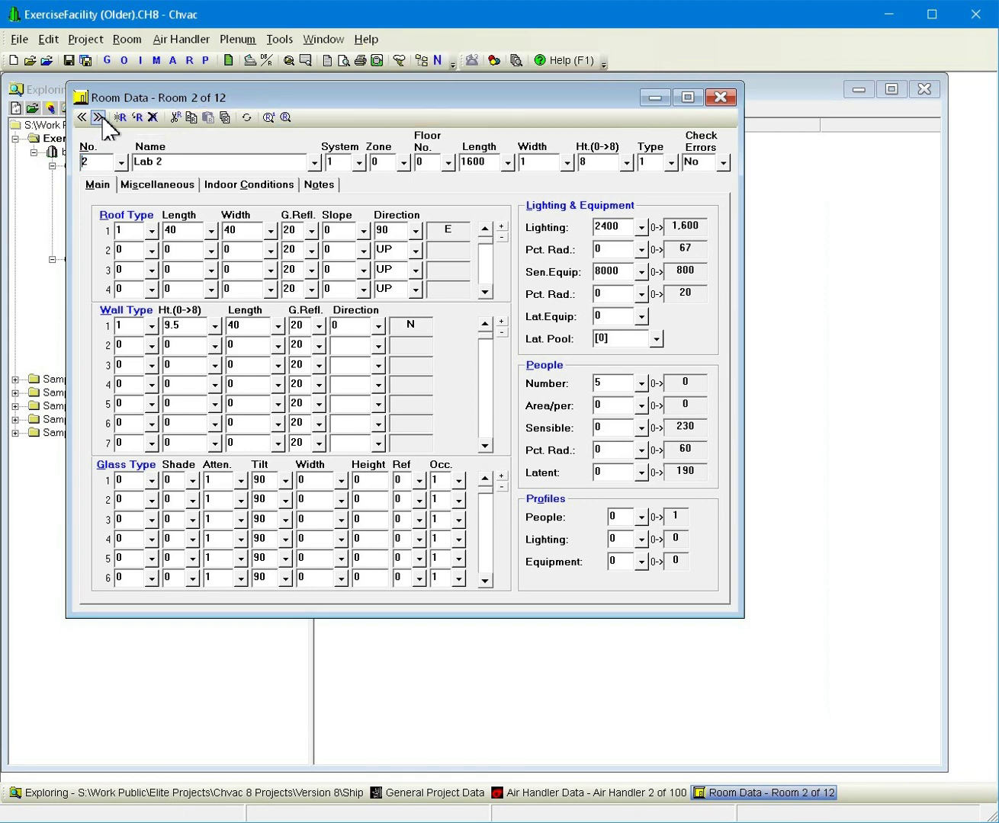
{"action": "left_click", "coordinate": [98, 118]}
{"action": "left_click", "coordinate": [97, 119]}
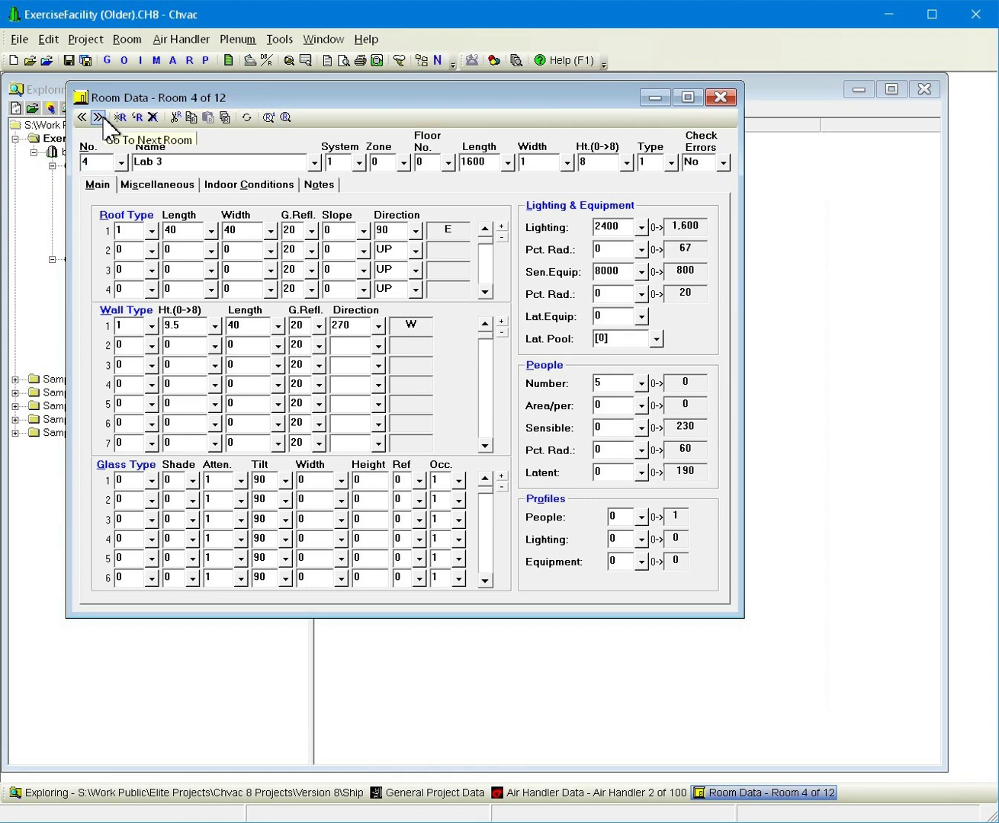
{"action": "left_click", "coordinate": [98, 118]}
{"action": "left_click", "coordinate": [98, 118]}
{"action": "left_click", "coordinate": [97, 117]}
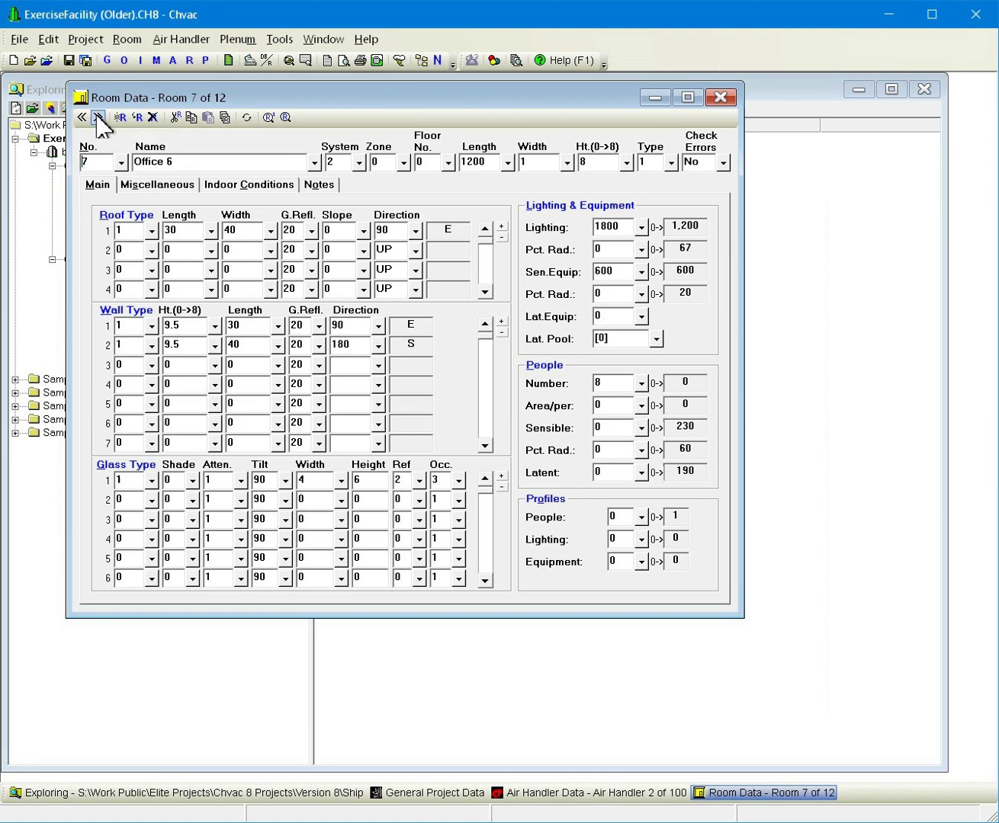
{"action": "left_click", "coordinate": [99, 118]}
{"action": "left_click", "coordinate": [99, 118]}
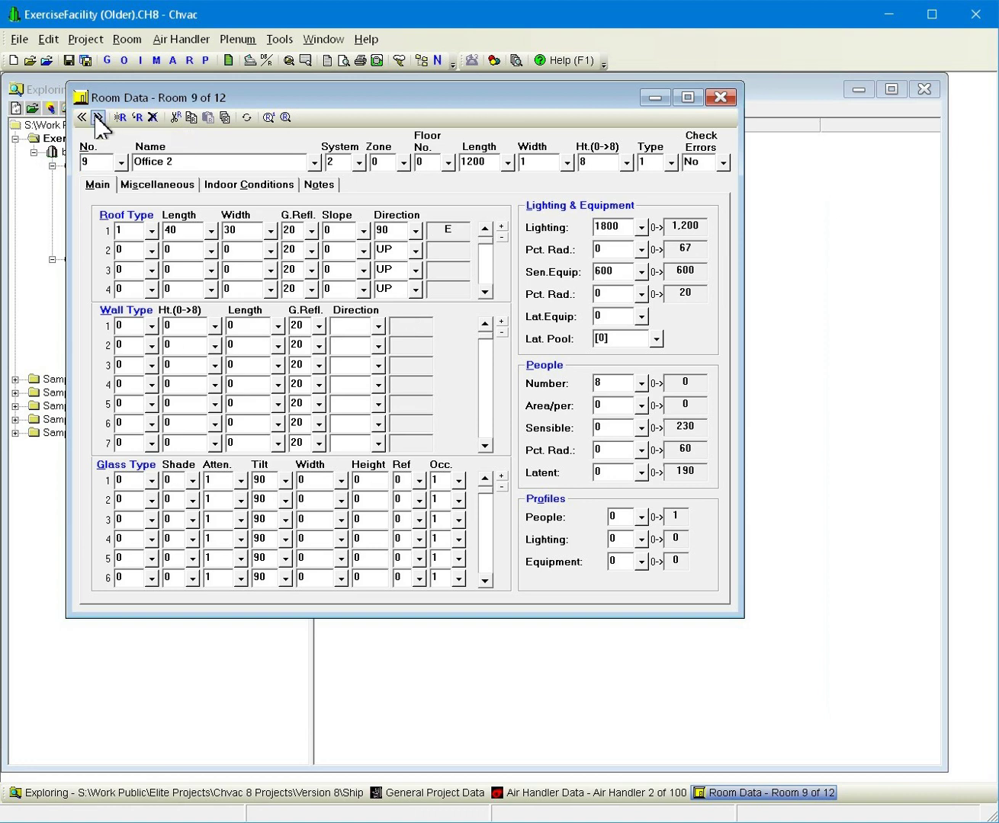
{"action": "left_click", "coordinate": [99, 119]}
{"action": "left_click", "coordinate": [99, 117]}
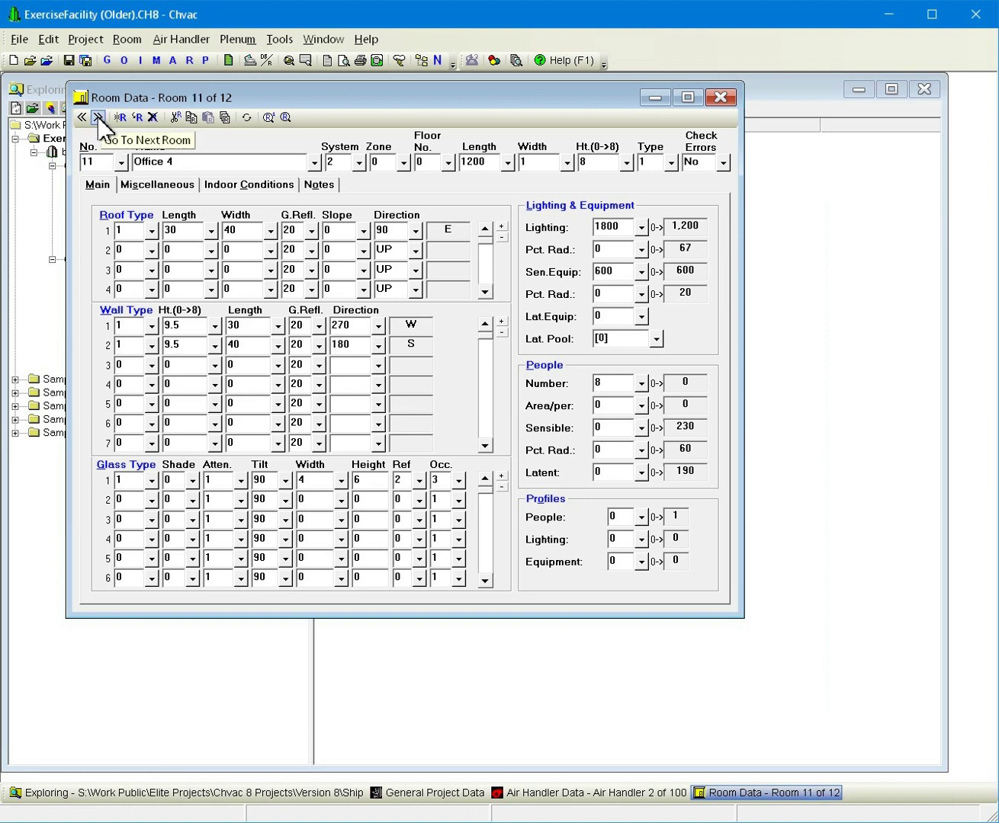
{"action": "left_click", "coordinate": [97, 117]}
{"action": "left_click", "coordinate": [97, 117]}
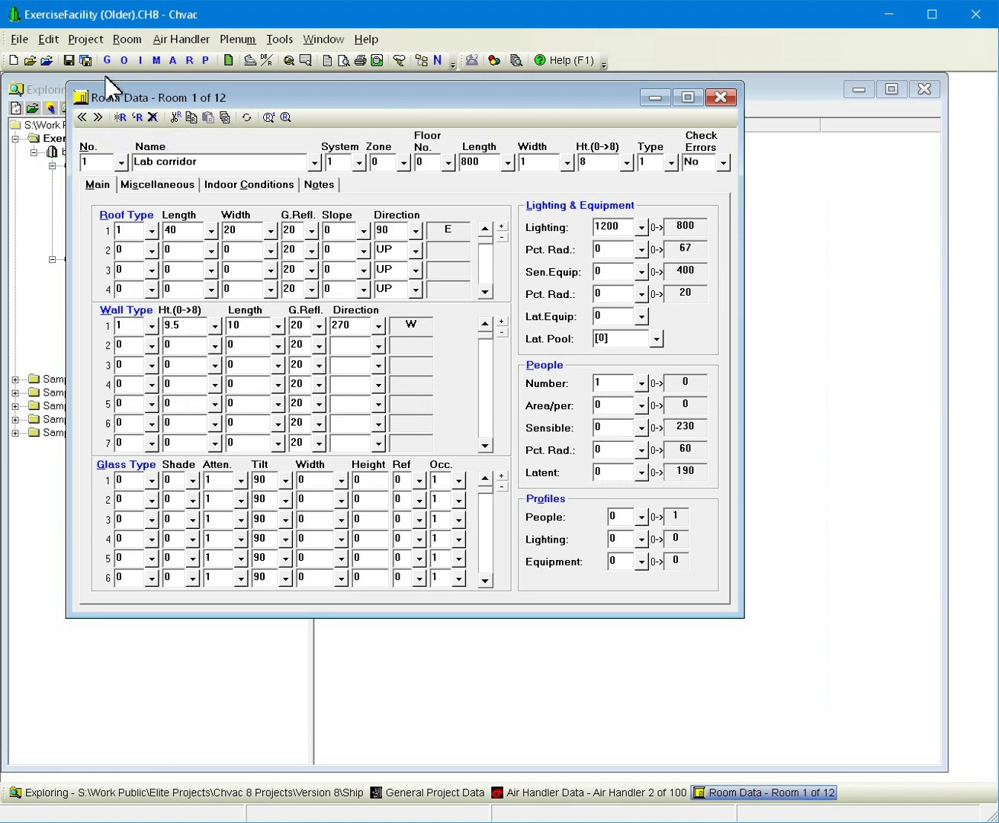
Run Project > Load Preview, showing 131.98 net tons with System 1 and System 2 rooms.
{"action": "left_click", "coordinate": [86, 39]}
{"action": "left_click", "coordinate": [165, 284]}
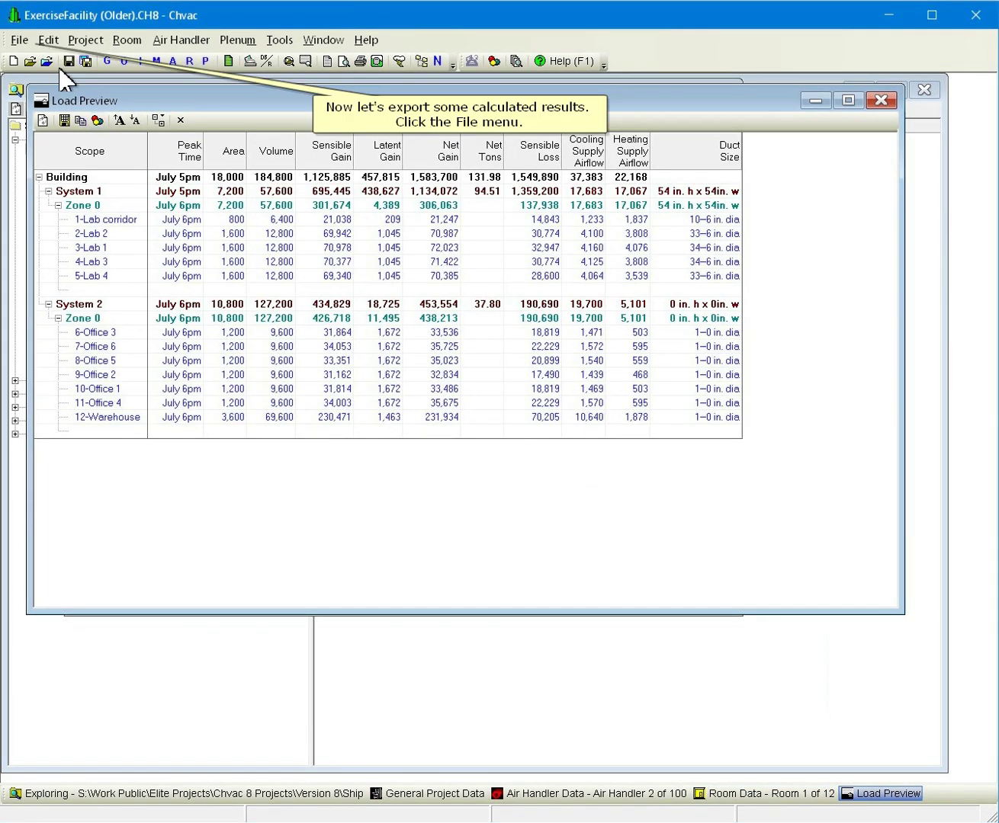
Export the calculated results to gbXML as 'ExerciseFacility (Older) Exported from Chvac.xml'.
{"action": "left_click", "coordinate": [19, 39]}
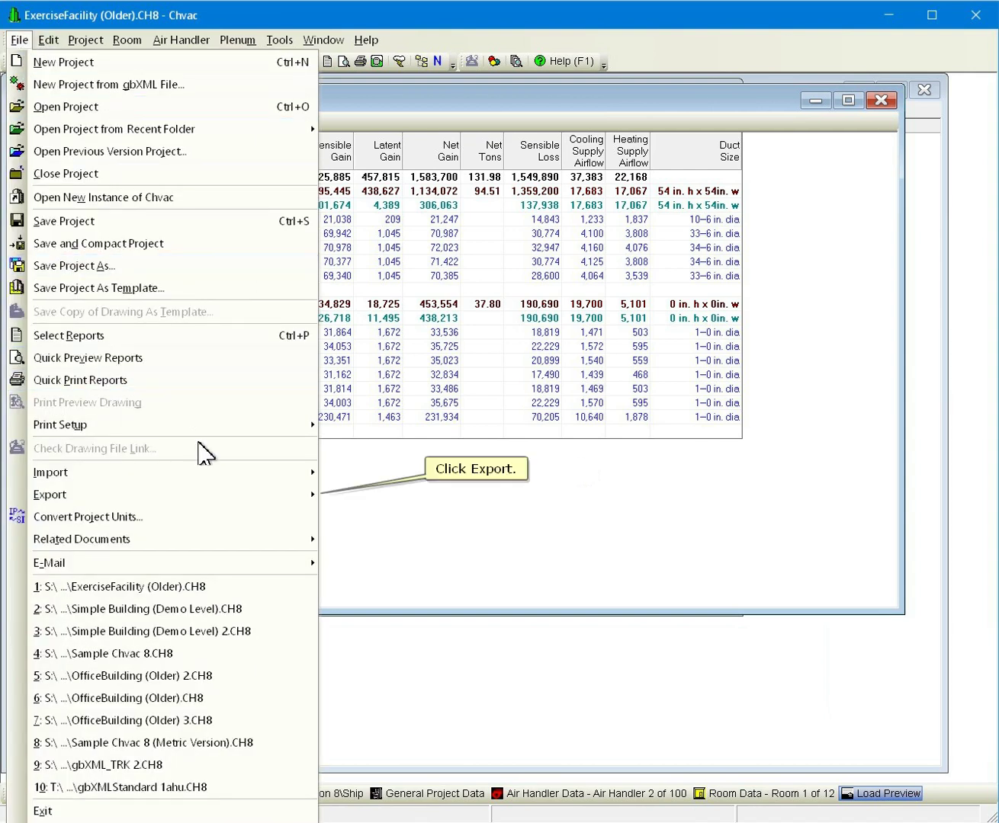
{"action": "left_click", "coordinate": [212, 495]}
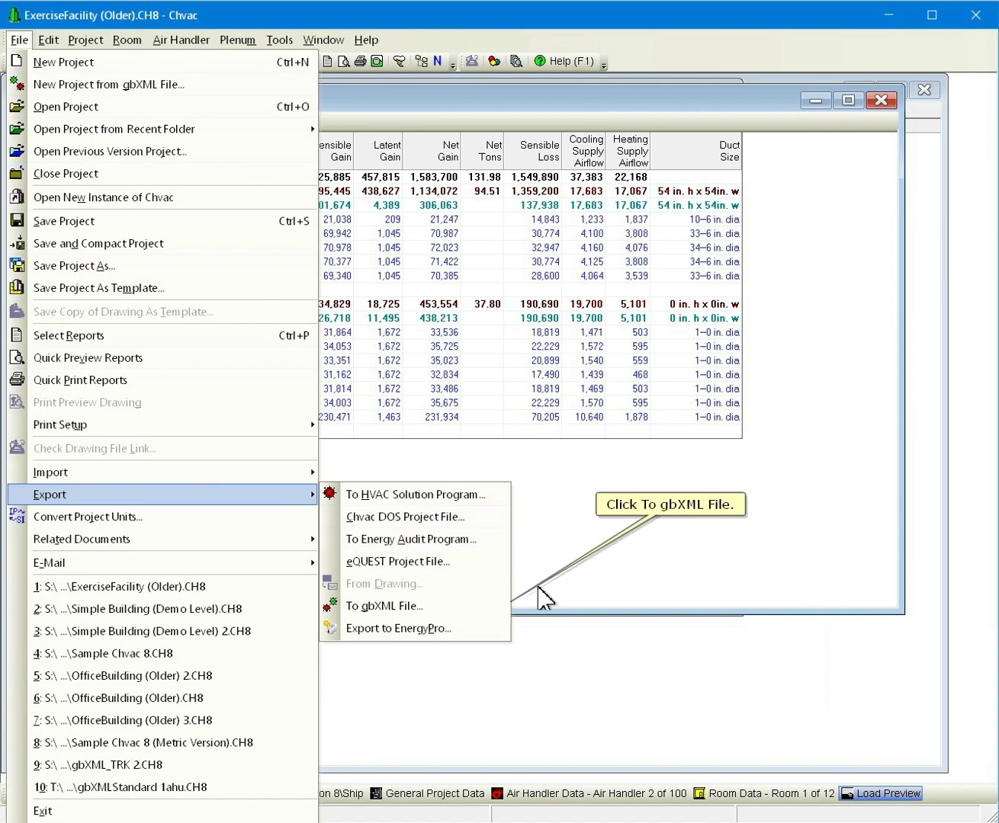
{"action": "left_click", "coordinate": [472, 609]}
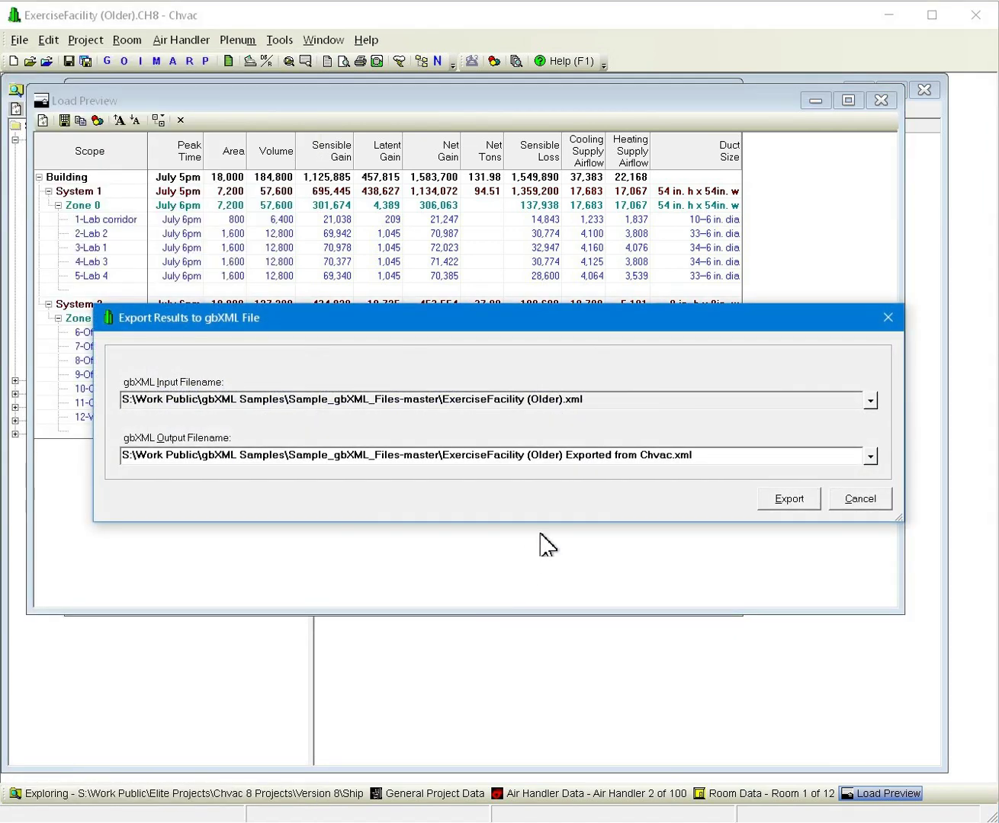
{"action": "left_click", "coordinate": [801, 513]}
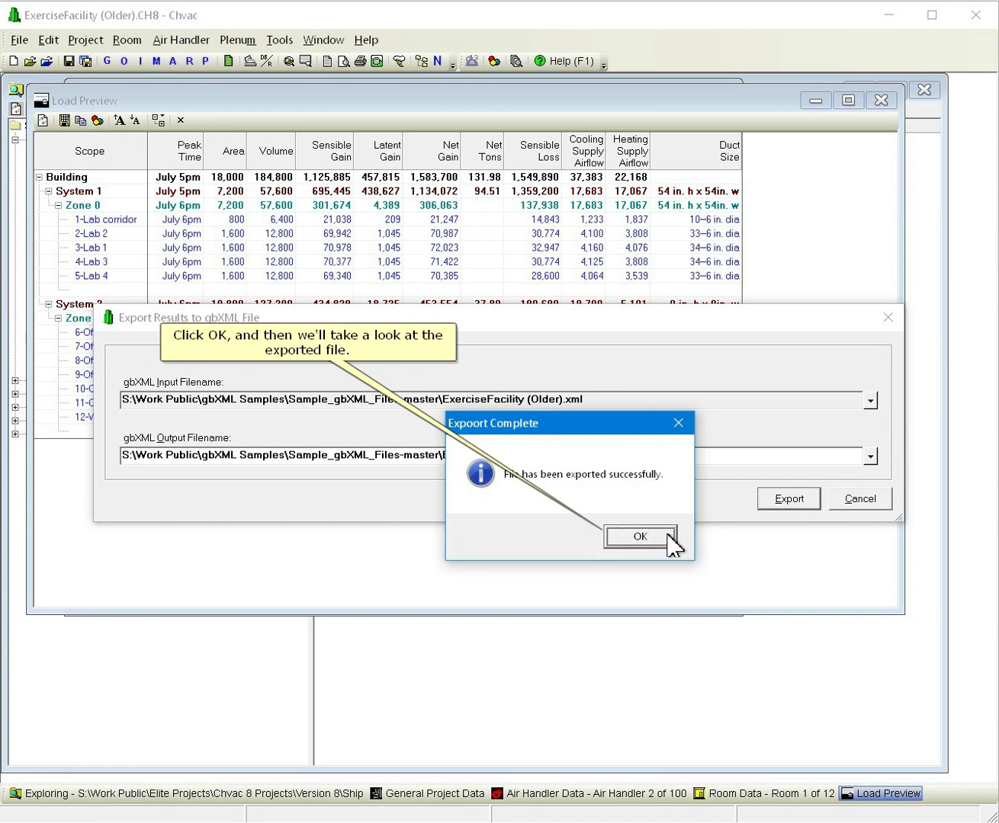
{"action": "left_click", "coordinate": [655, 543]}
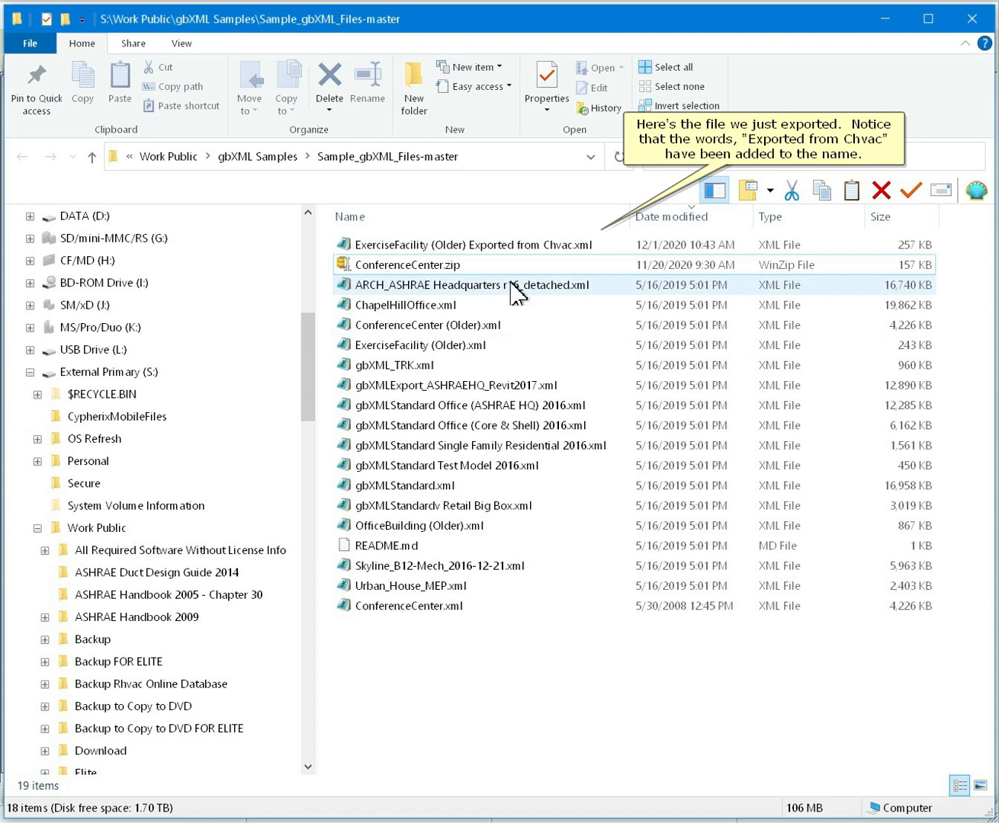
Open 'ExerciseFacility (Older) Exported from Chvac.xml' from the Sample_gbXML_Files-master folder in XML Notepad.
{"action": "double_click", "coordinate": [508, 247]}
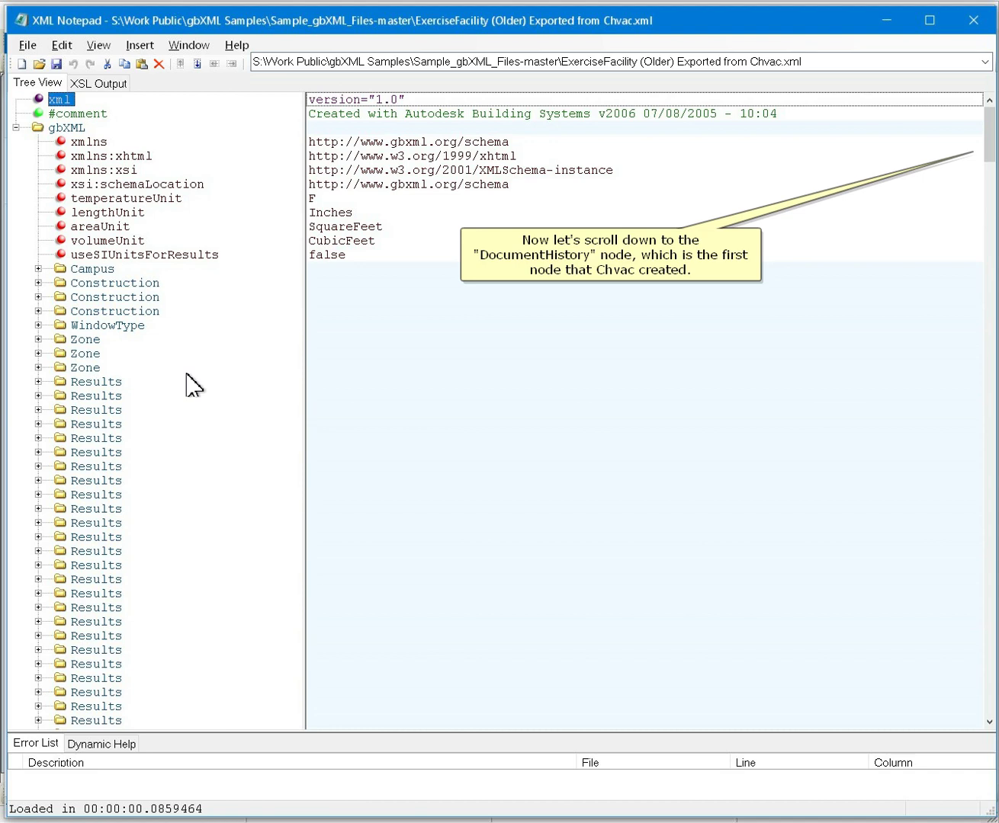
Expand the DocumentHistory node and its ProgramInfo entry in the exported file's tree.
{"action": "scroll", "coordinate": [292, 350], "scroll_direction": "down", "scroll_amount": 2}
{"action": "left_click_drag", "start_coordinate": [990, 138], "coordinate": [994, 681]}
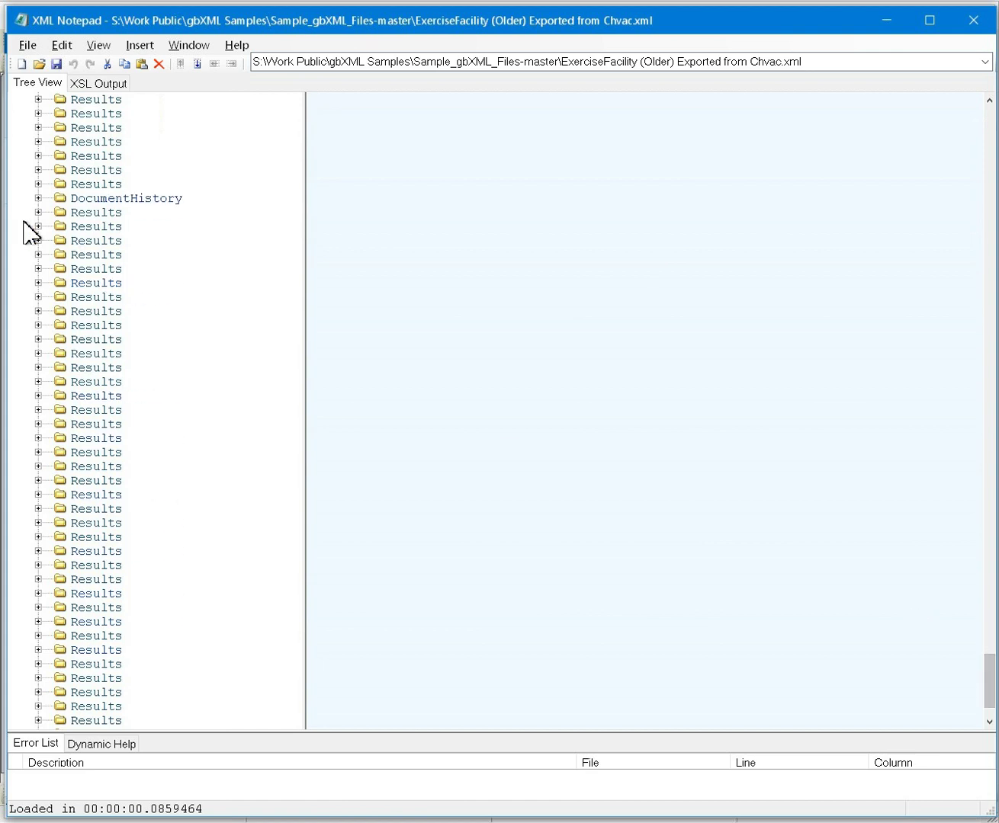
{"action": "left_click", "coordinate": [38, 199]}
{"action": "left_click", "coordinate": [60, 227]}
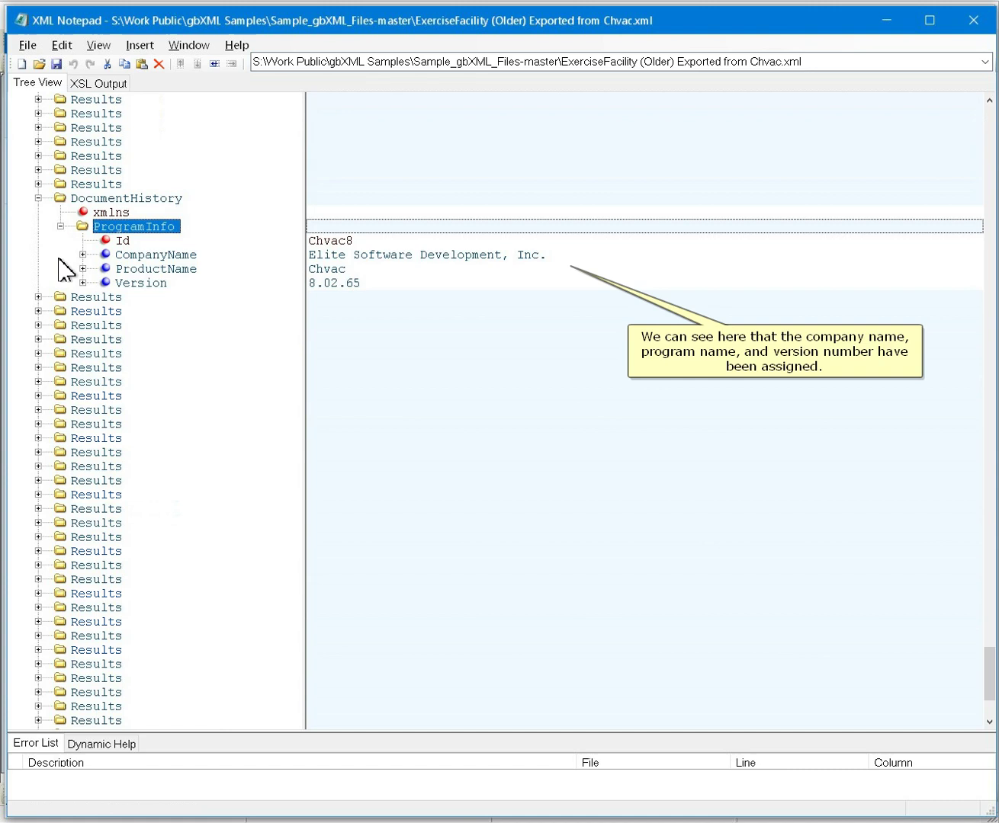
Expand the Results nodes, including the Warehouse one showing 10640.09 CFM supply air.
{"action": "left_click", "coordinate": [38, 297]}
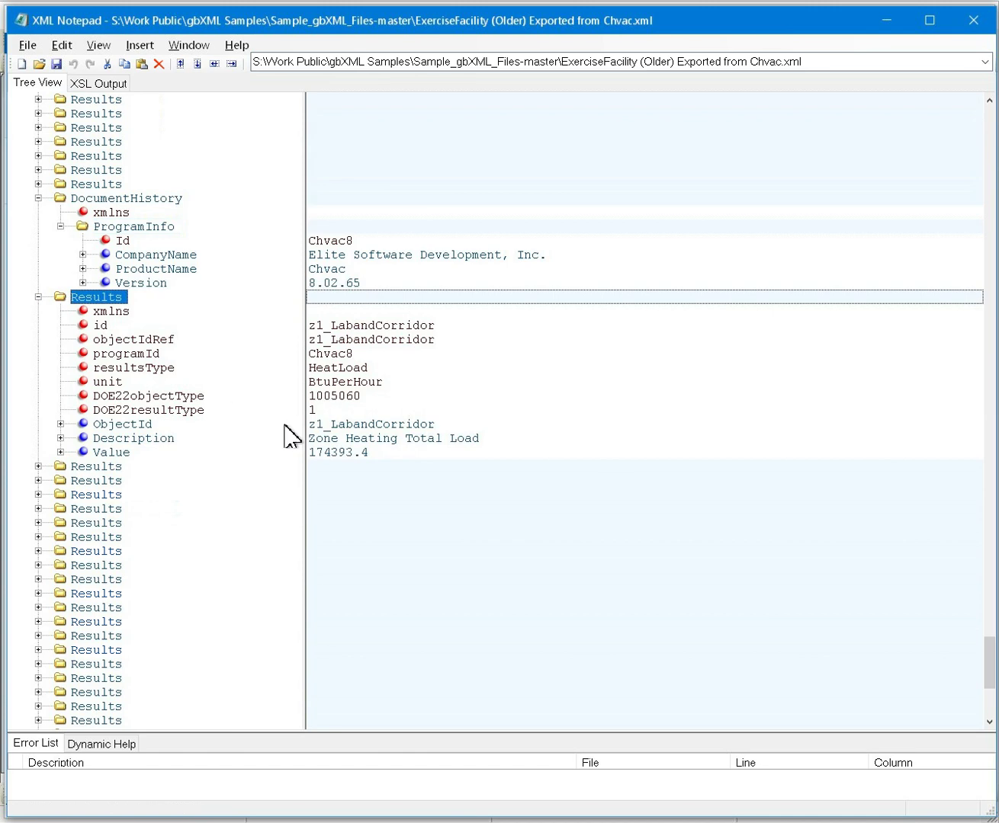
{"action": "left_click_drag", "start_coordinate": [990, 648], "coordinate": [989, 677]}
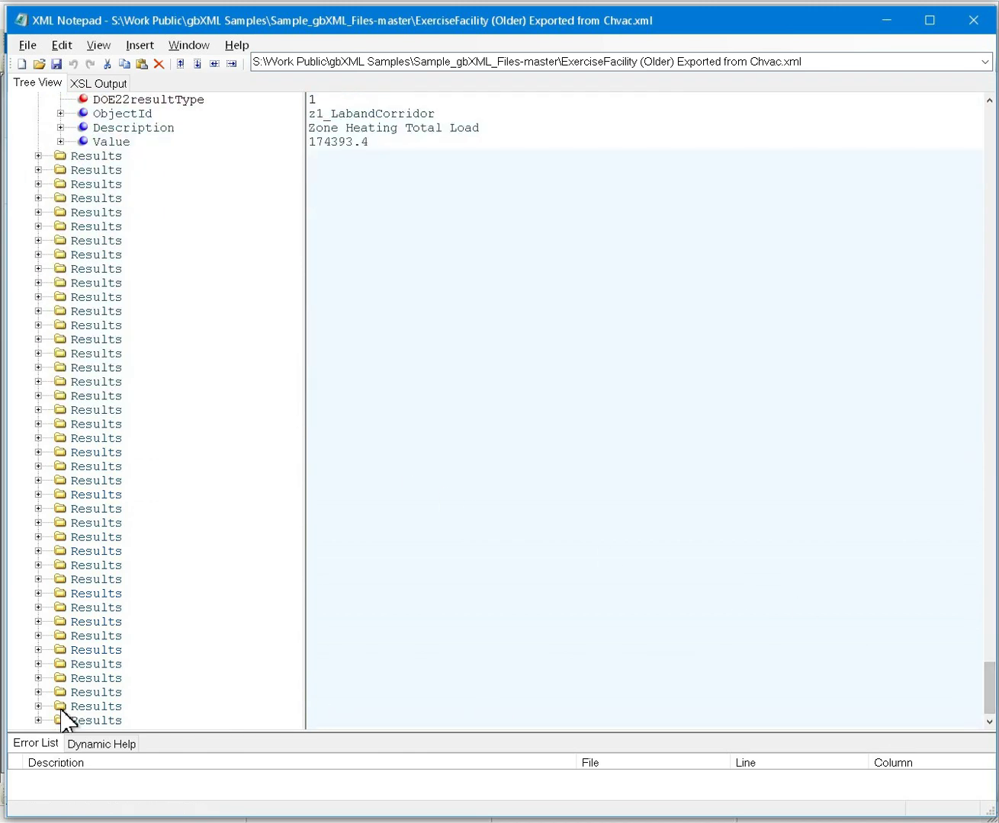
{"action": "left_click", "coordinate": [39, 719]}
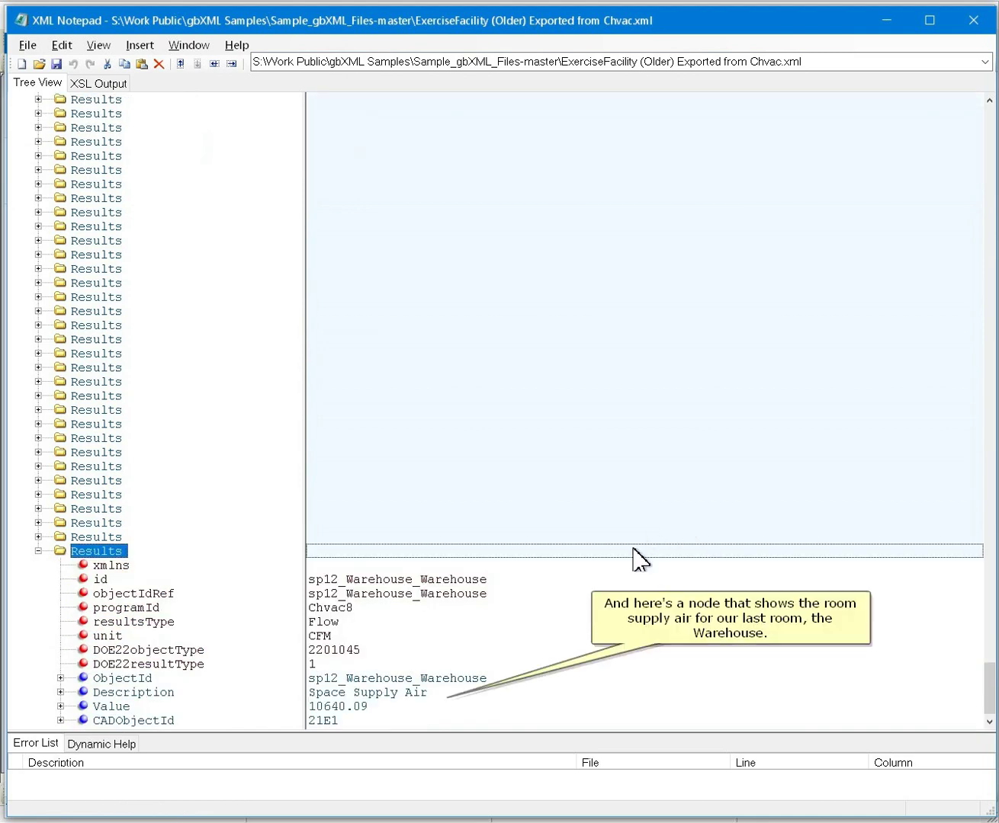